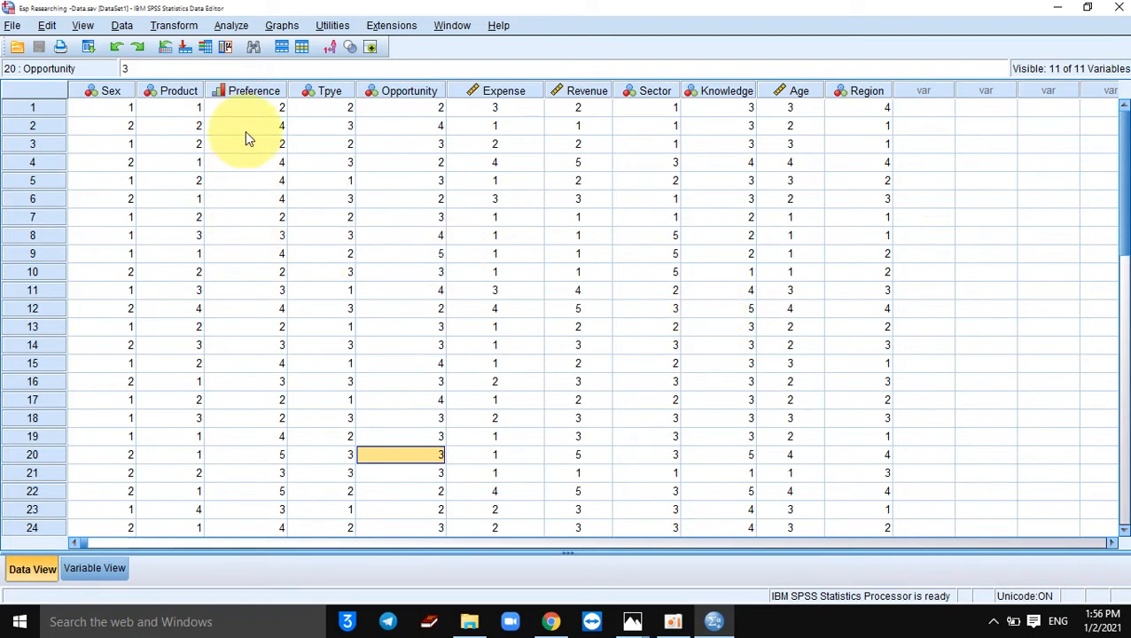
Set up a Frequencies analysis of the Expense variable with mean, median, mode, standard deviation, minimum and maximum.
{"action": "left_click", "coordinate": [228, 27]}
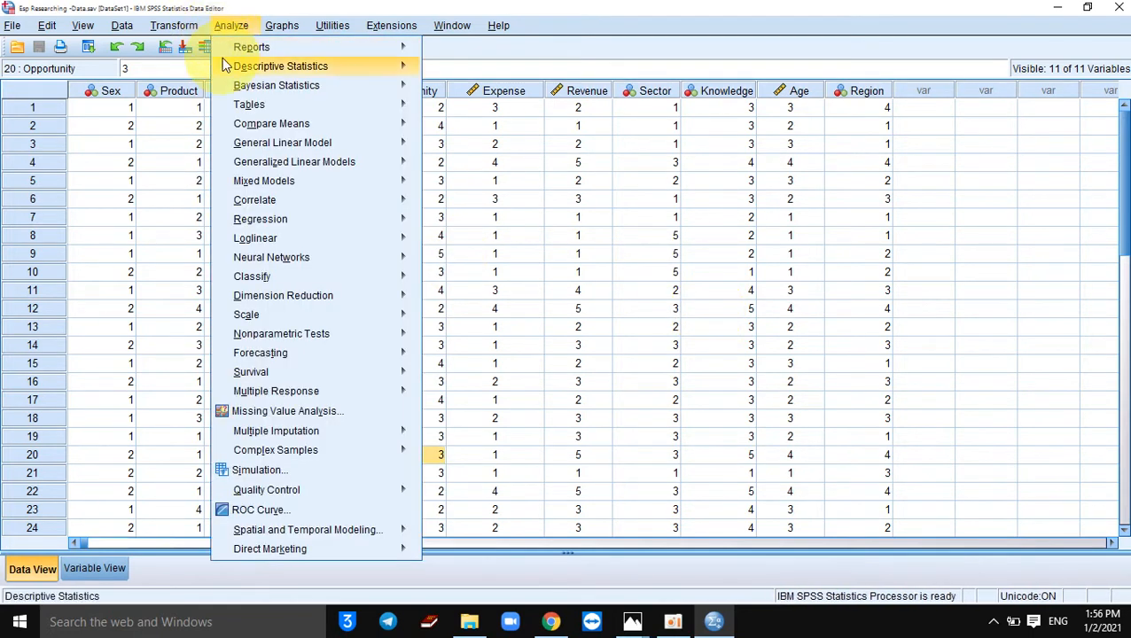
{"action": "mouse_move", "coordinate": [226, 69]}
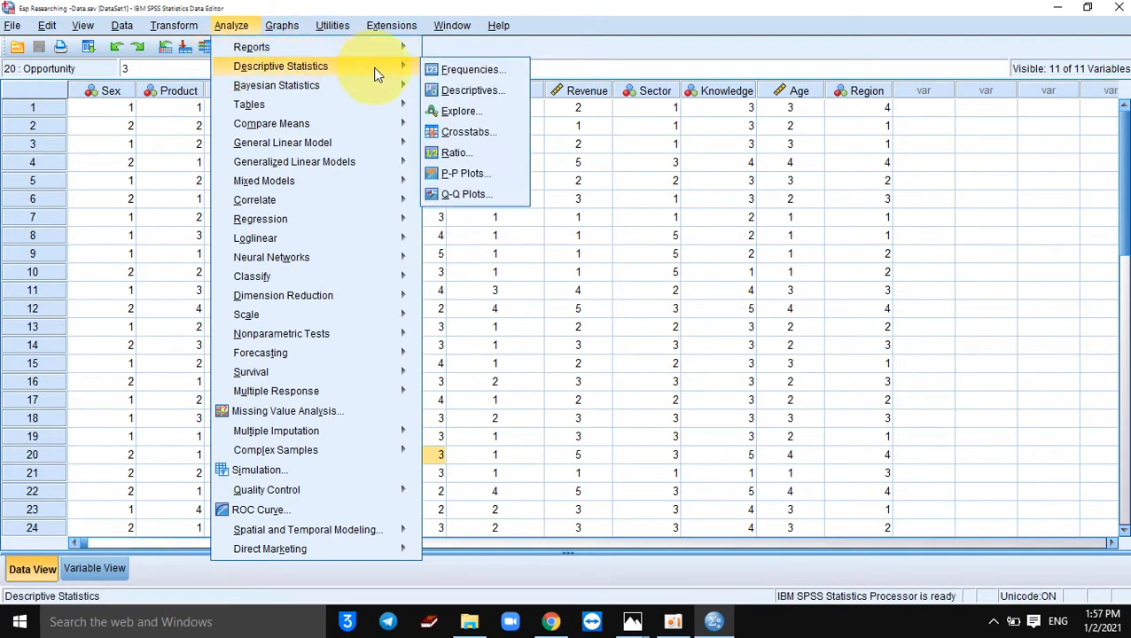
{"action": "left_click", "coordinate": [493, 69]}
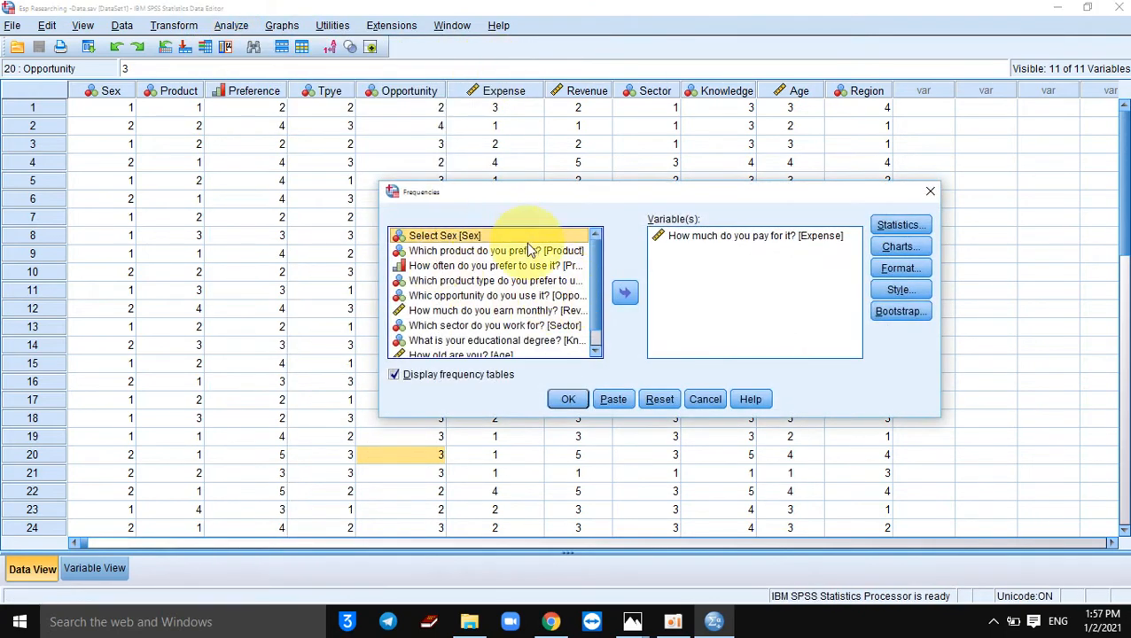
{"action": "left_click", "coordinate": [739, 236]}
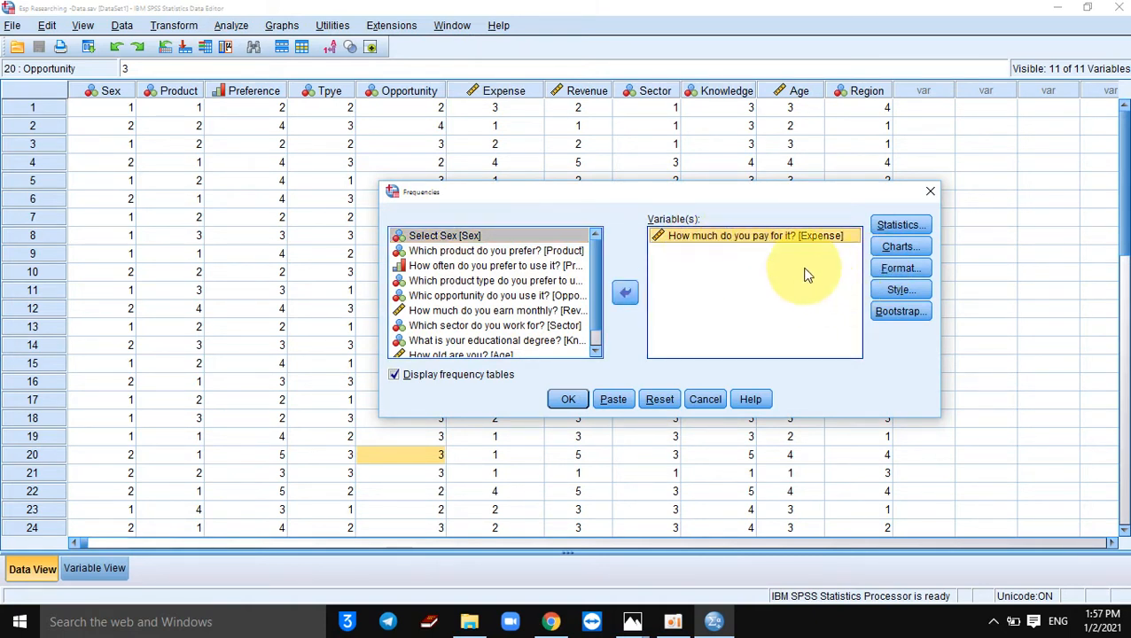
{"action": "left_click", "coordinate": [900, 224]}
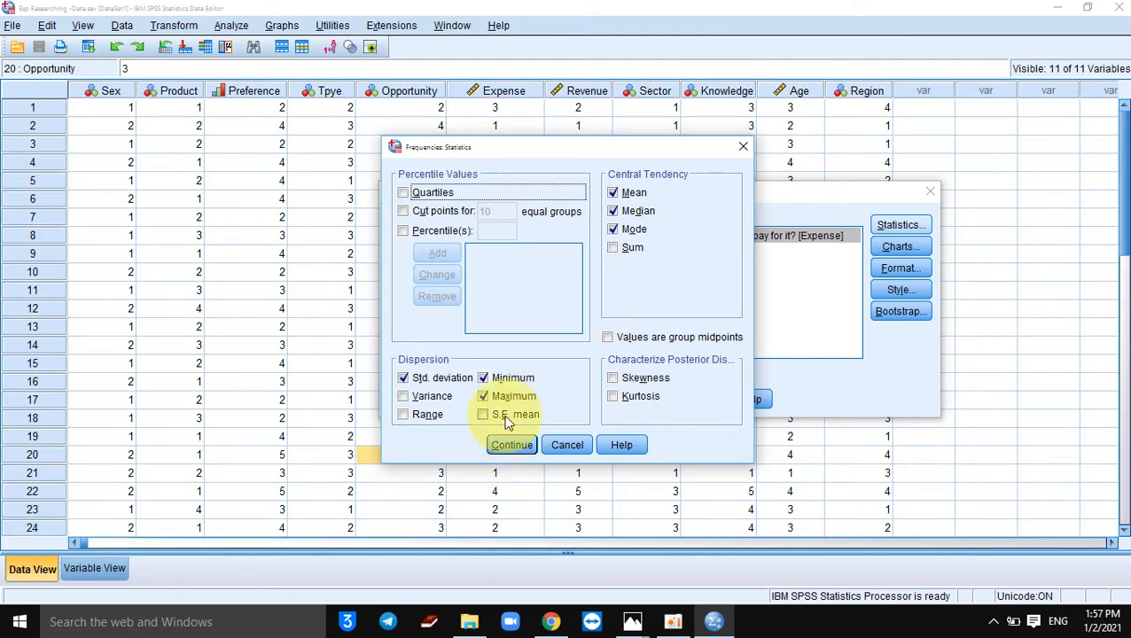
{"action": "left_click", "coordinate": [511, 446]}
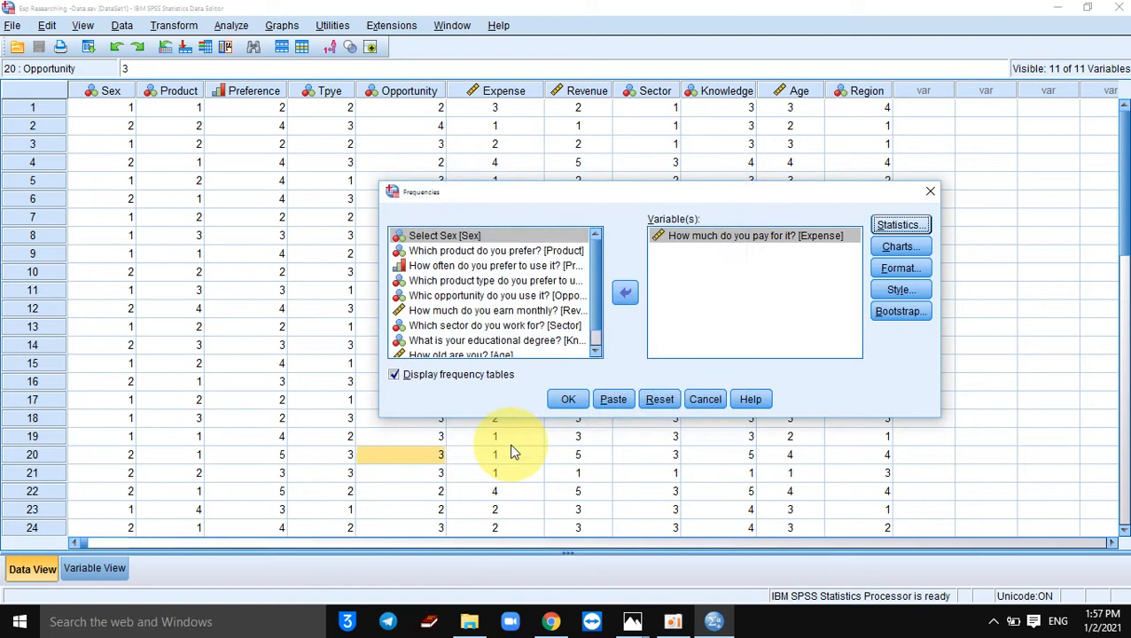
Use a histogram with a normal curve as the Expense chart and run the Frequencies analysis.
{"action": "left_click", "coordinate": [899, 247]}
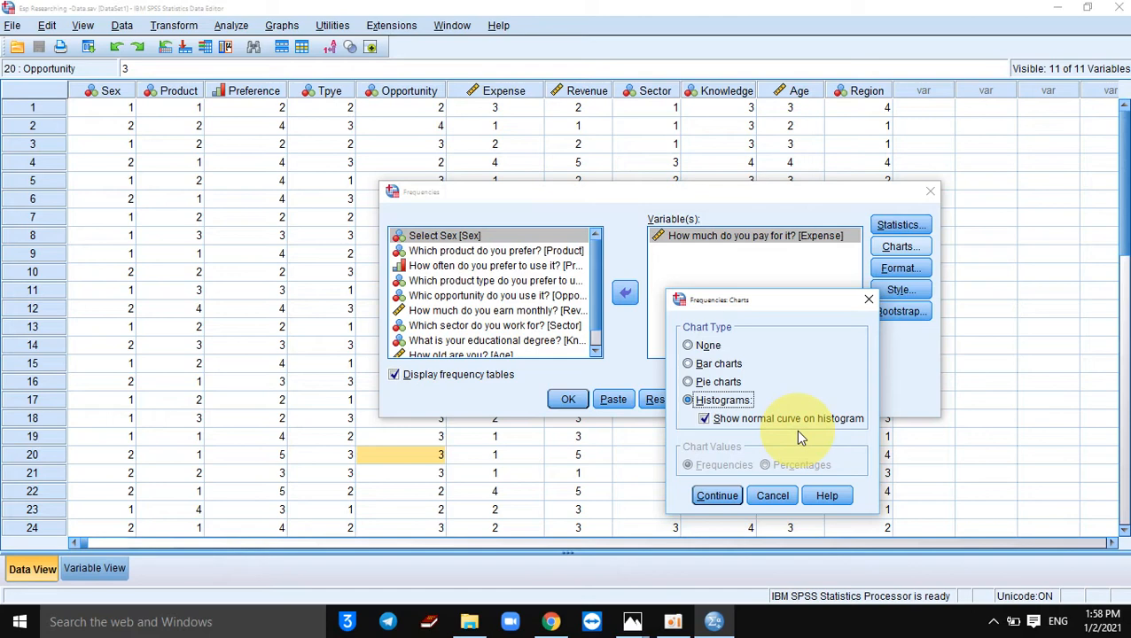
{"action": "left_click", "coordinate": [715, 496]}
{"action": "left_click", "coordinate": [570, 401]}
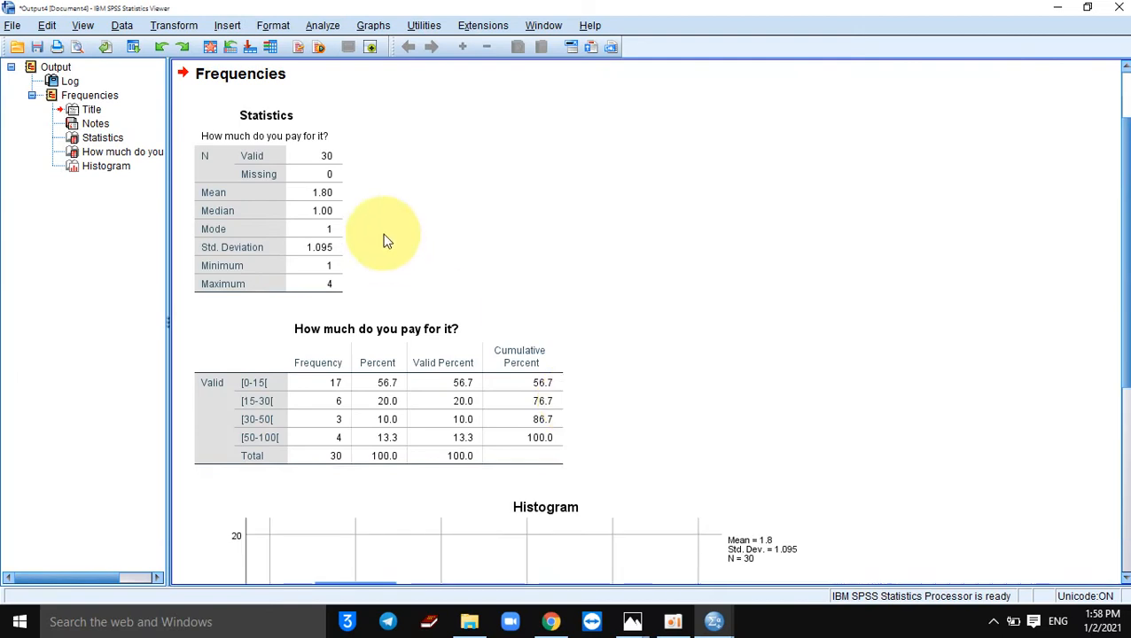
Review the Statistics table for Expense and look up that variable's value labels in the variable information.
{"action": "left_click", "coordinate": [328, 186]}
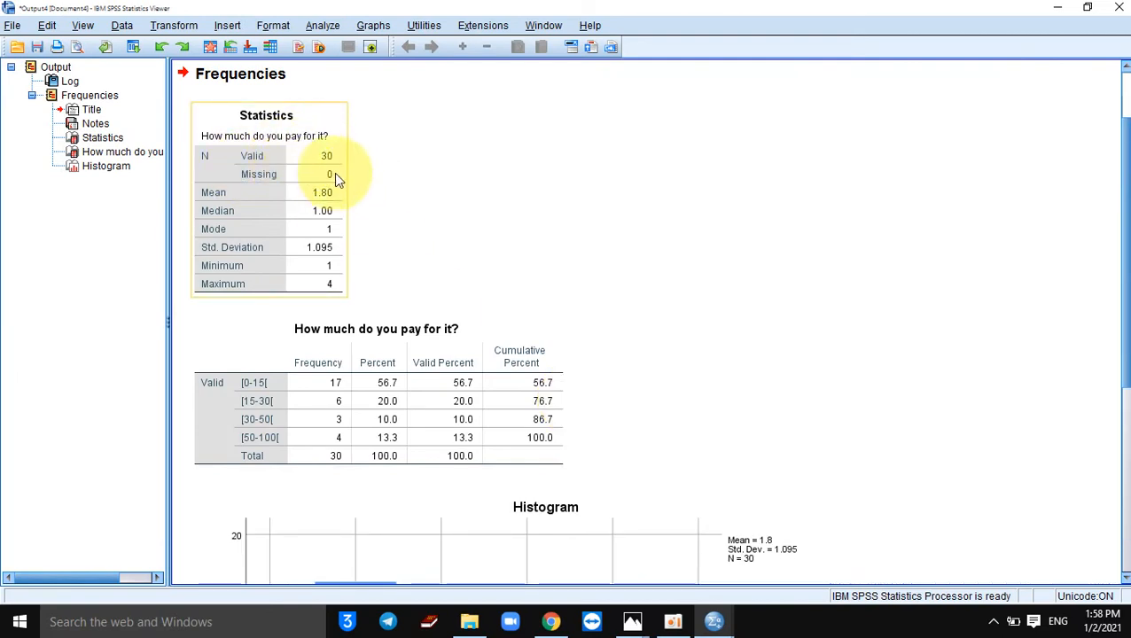
{"action": "left_click", "coordinate": [381, 174]}
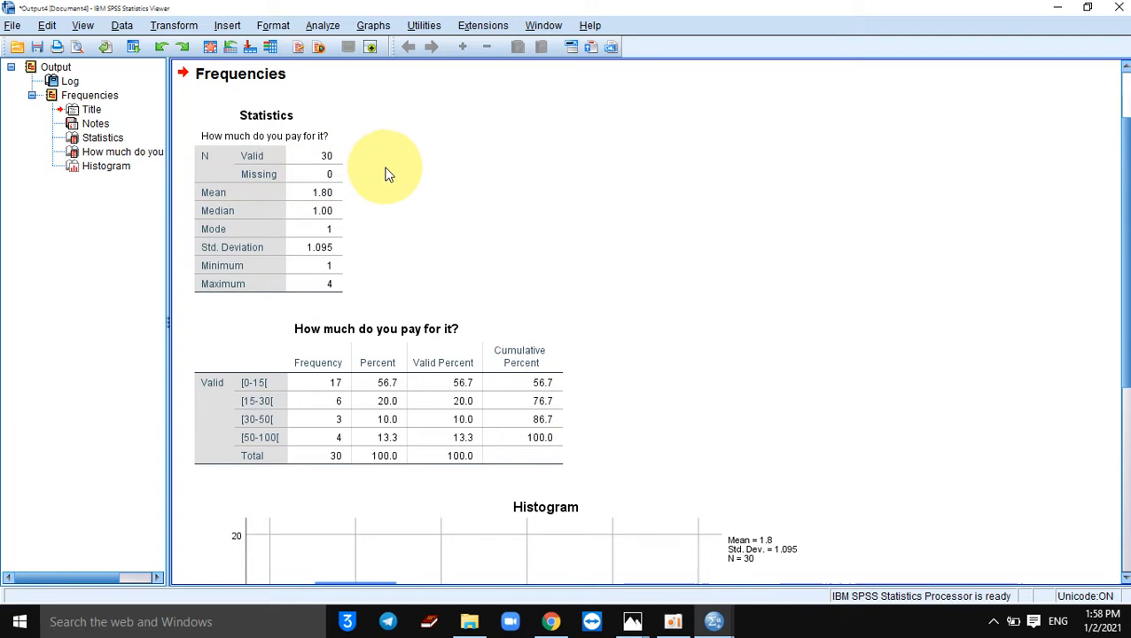
{"action": "left_click", "coordinate": [286, 160]}
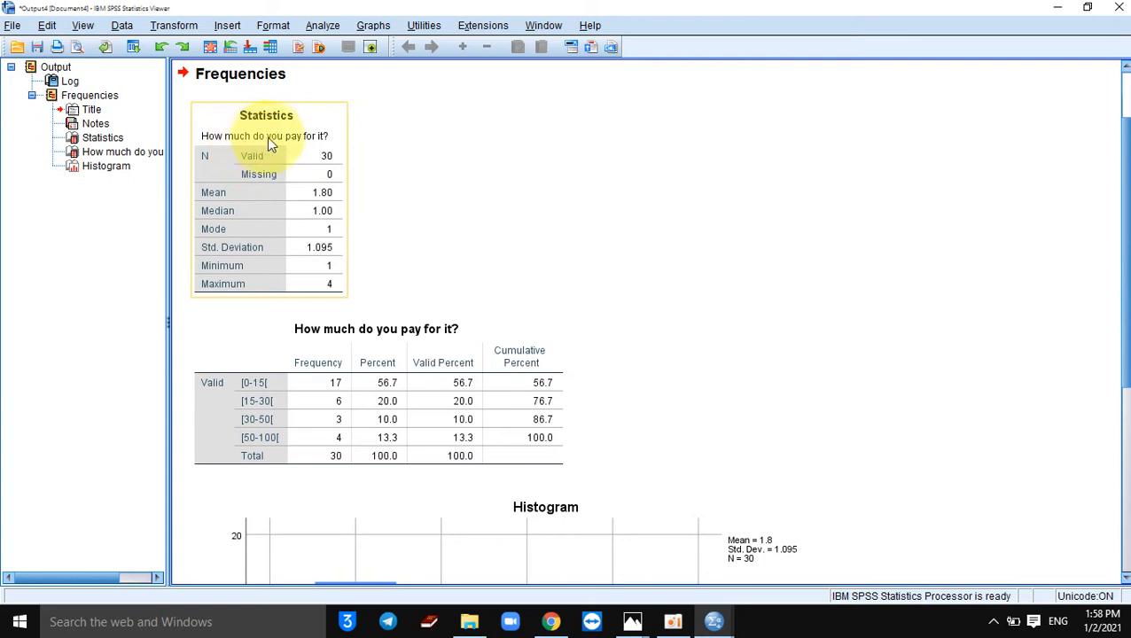
{"action": "left_click", "coordinate": [360, 139]}
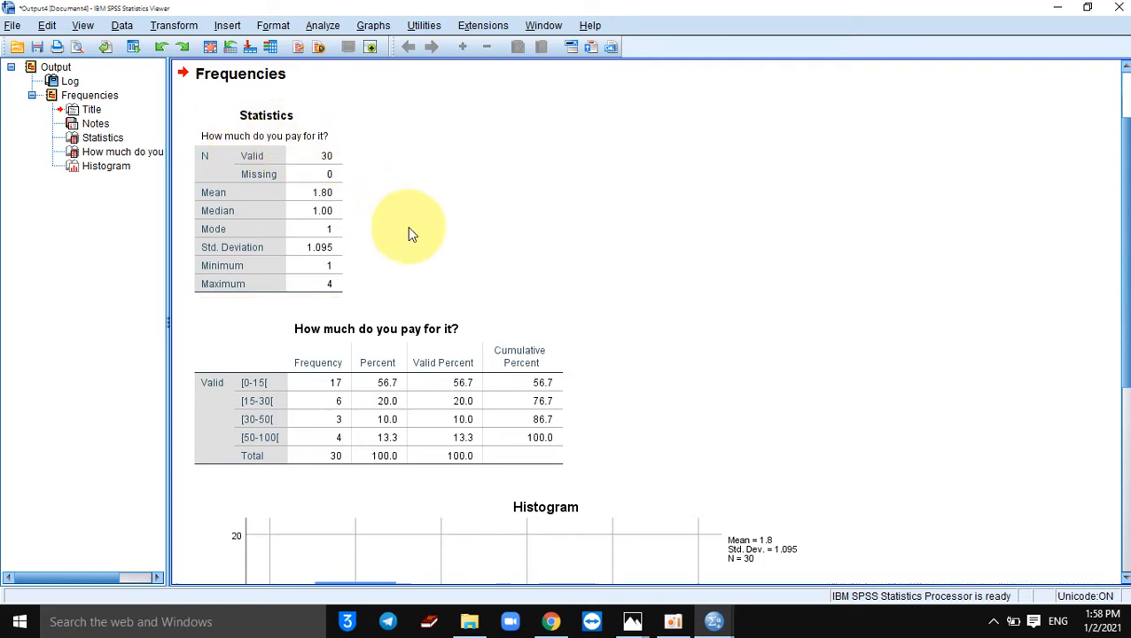
{"action": "left_click", "coordinate": [245, 195]}
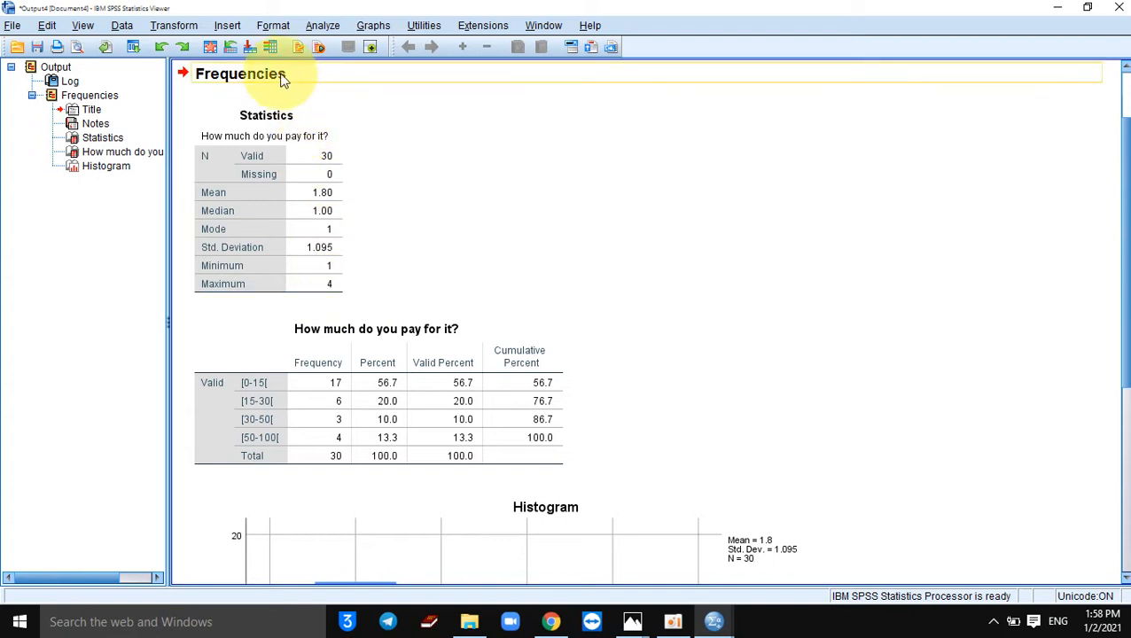
{"action": "left_click", "coordinate": [271, 48]}
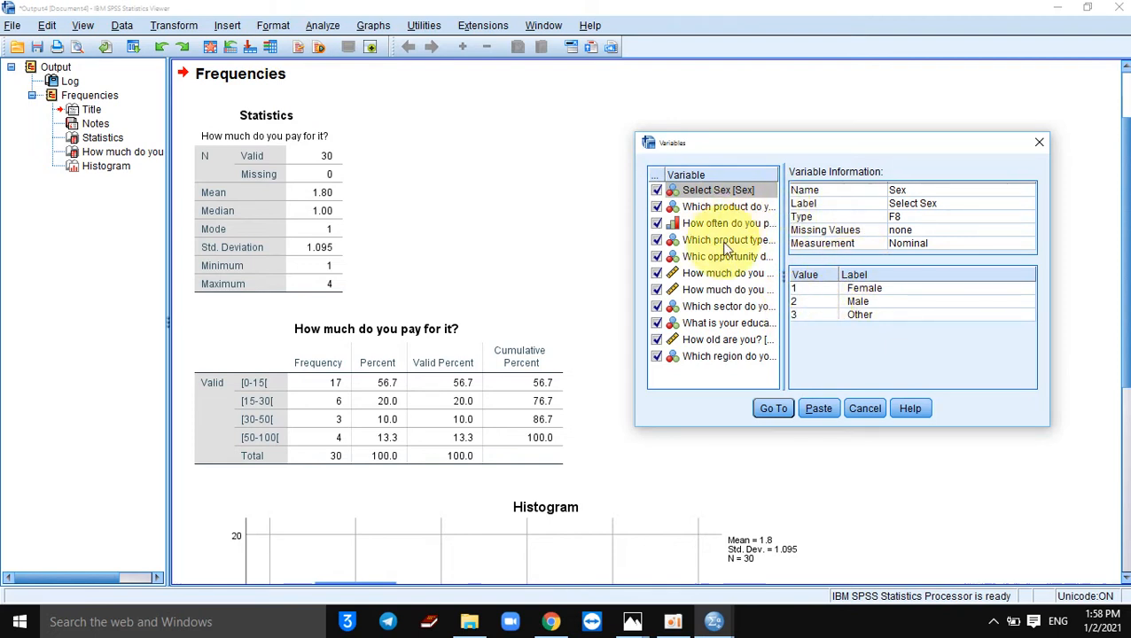
{"action": "left_click", "coordinate": [696, 275]}
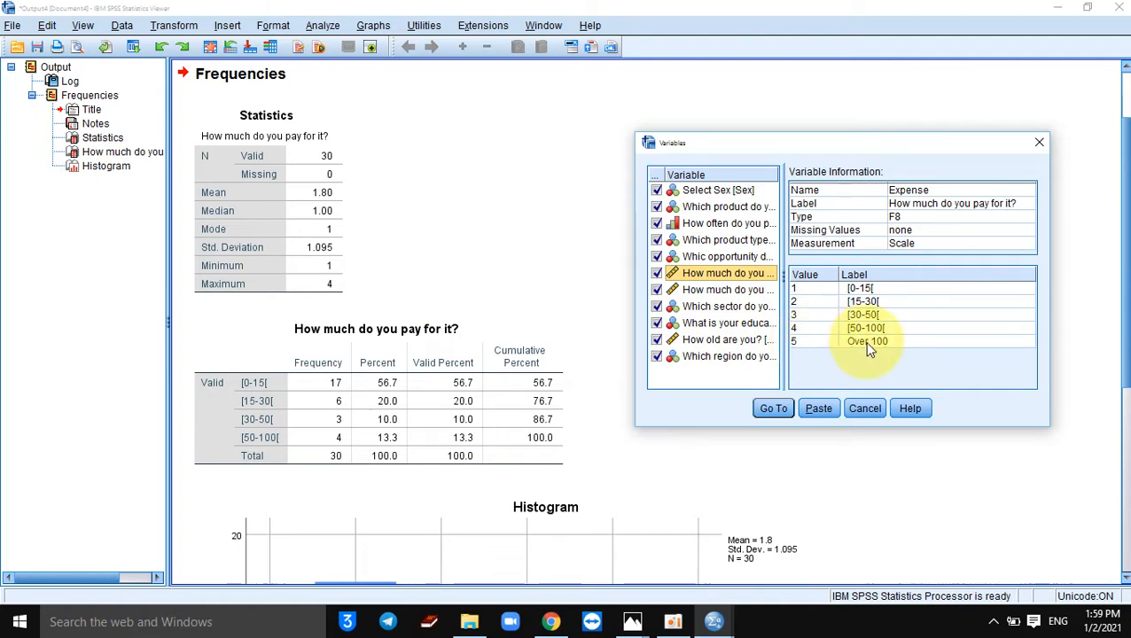
{"action": "left_click", "coordinate": [863, 408]}
Examine the frequencies and cumulative percentages in the "How much do you pay for it?" table.
{"action": "key", "text": "Down"}
{"action": "key", "text": "Down"}
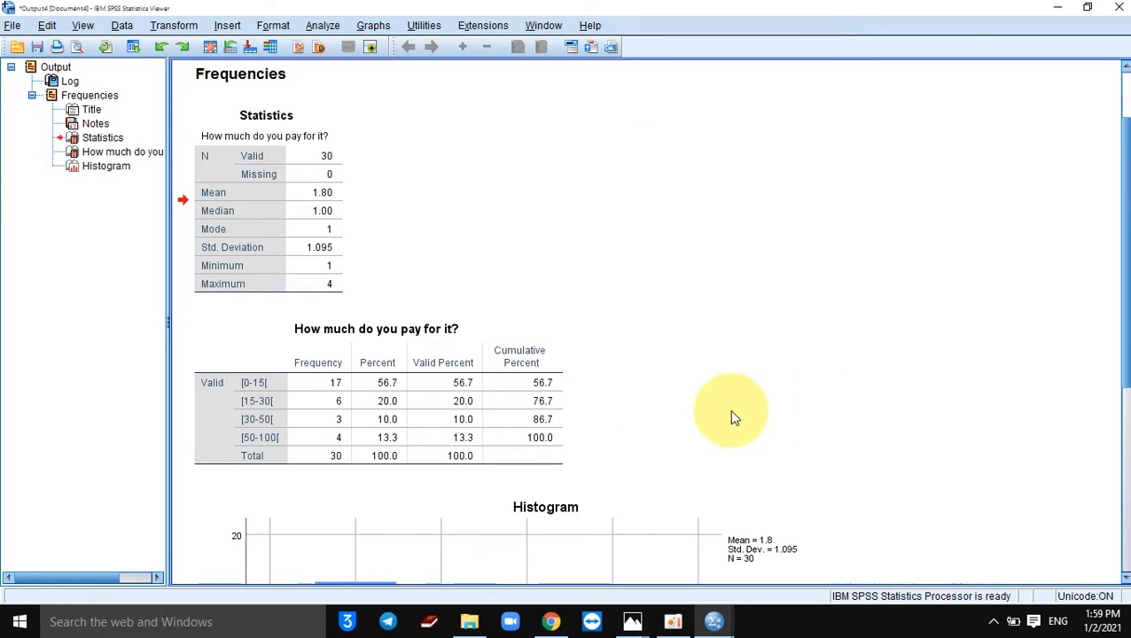
{"action": "key", "text": "Up"}
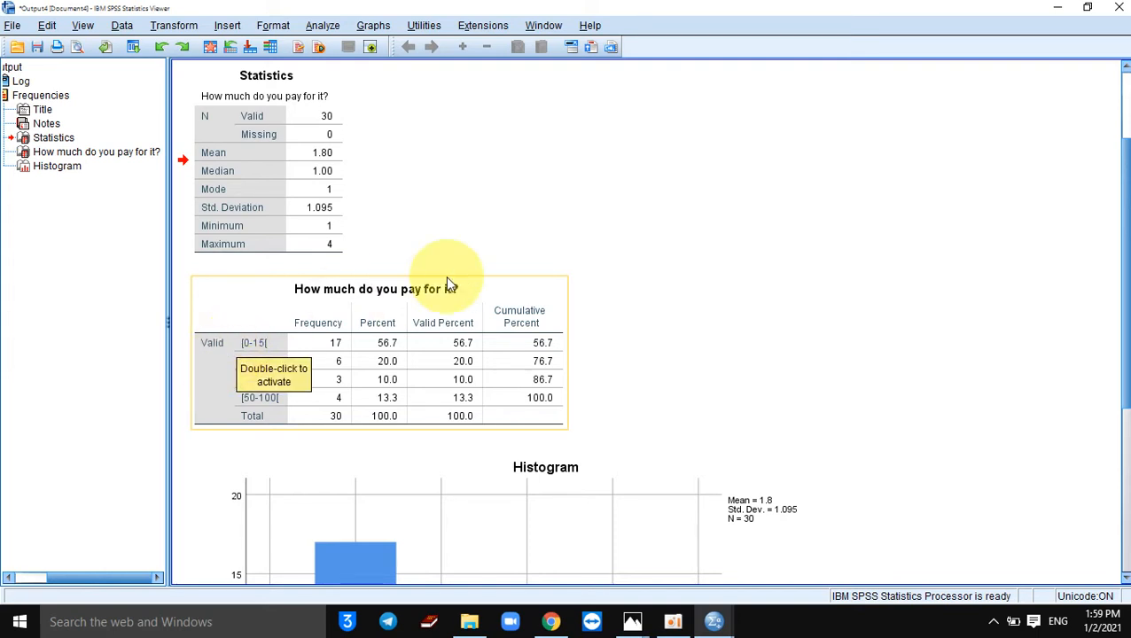
{"action": "left_click", "coordinate": [743, 245]}
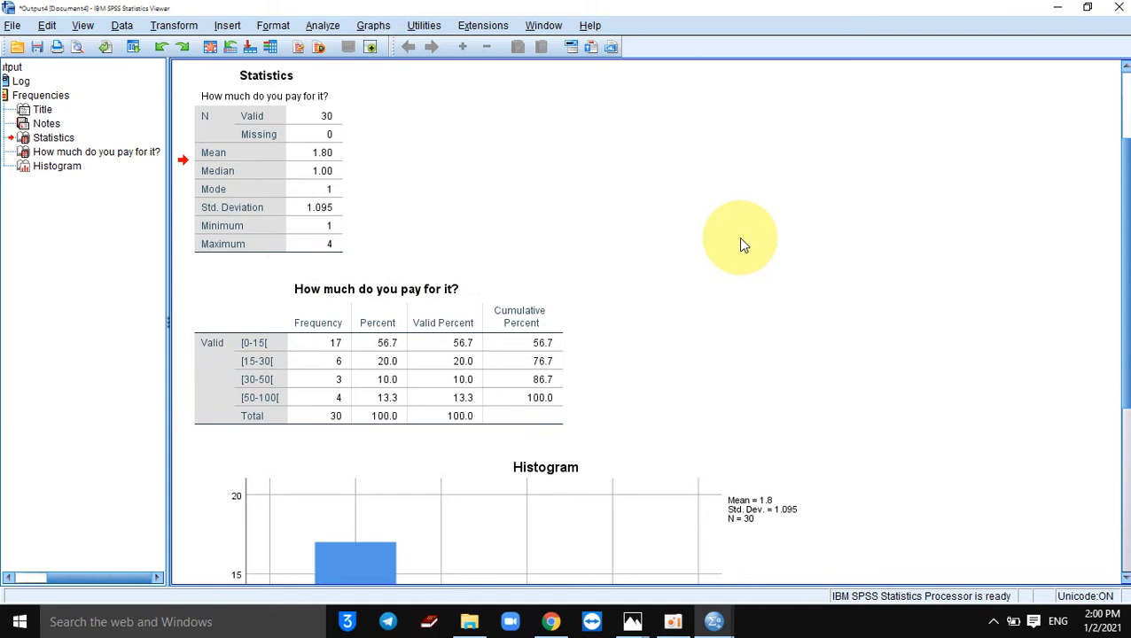
{"action": "left_click", "coordinate": [352, 349]}
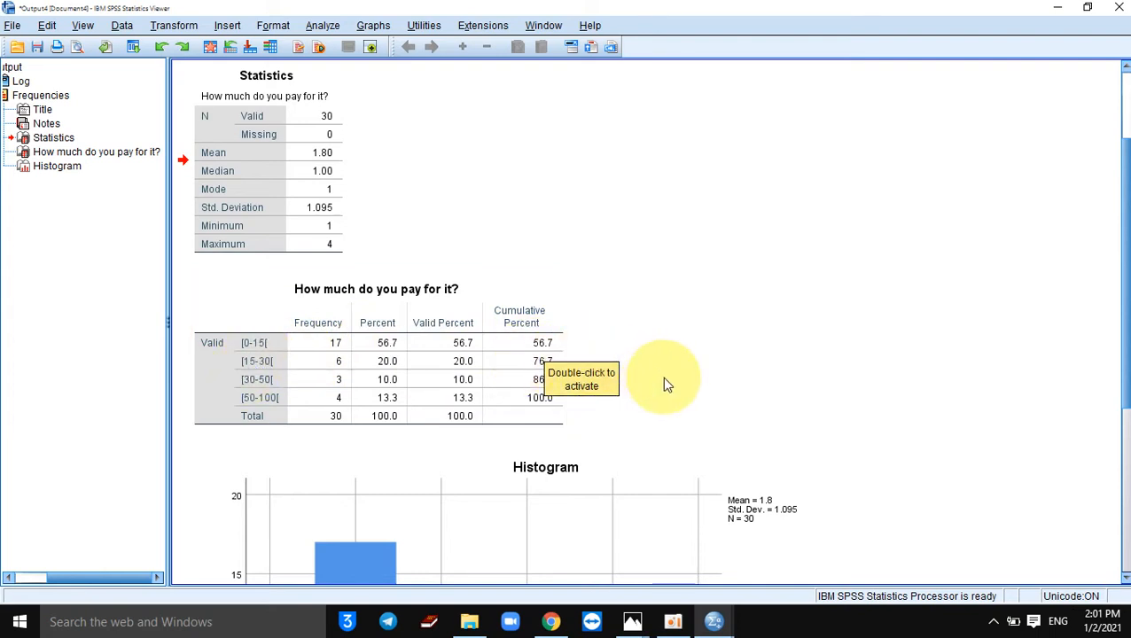
{"action": "left_click", "coordinate": [530, 376]}
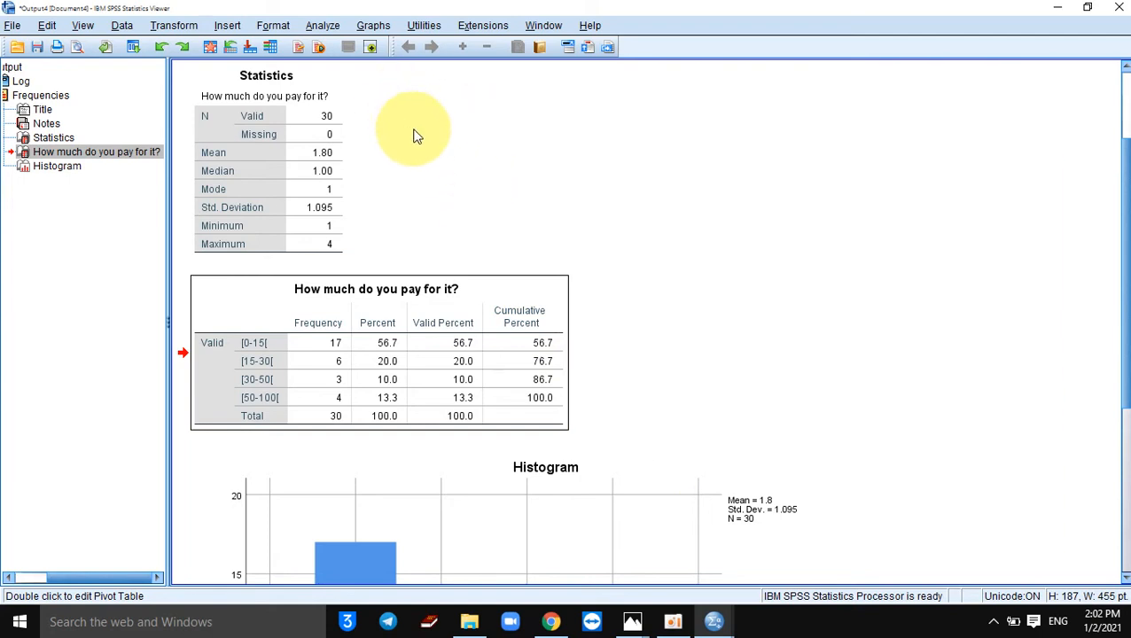
Set up a simple histogram in Chart Builder with "How much do you earn monthly?" on the horizontal axis.
{"action": "left_click", "coordinate": [374, 27]}
{"action": "left_click", "coordinate": [423, 49]}
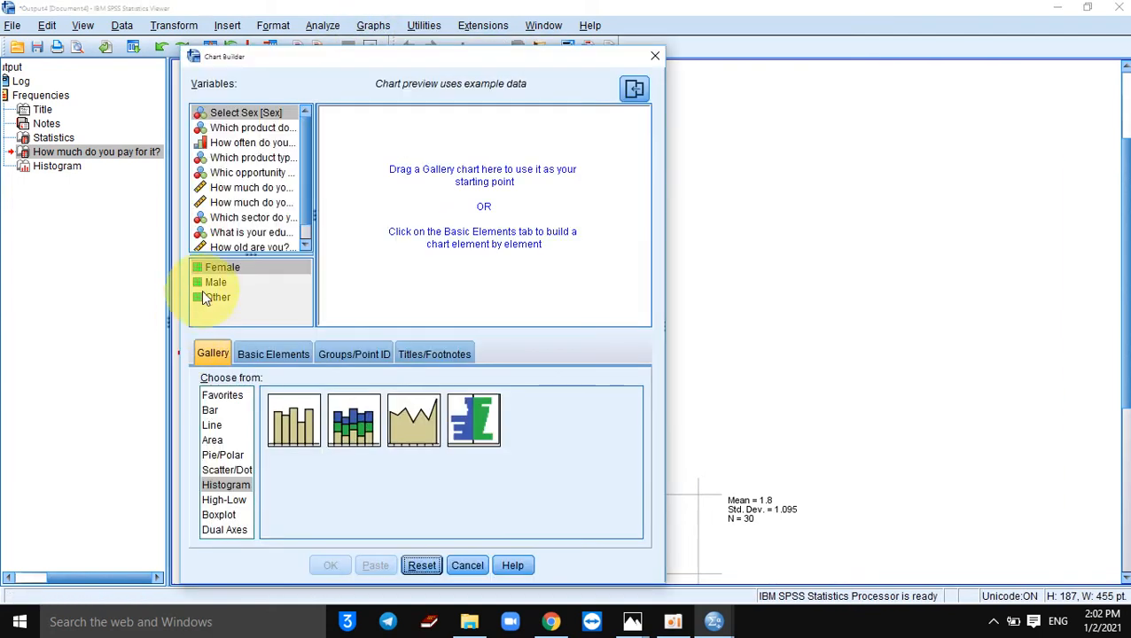
{"action": "left_click", "coordinate": [247, 202]}
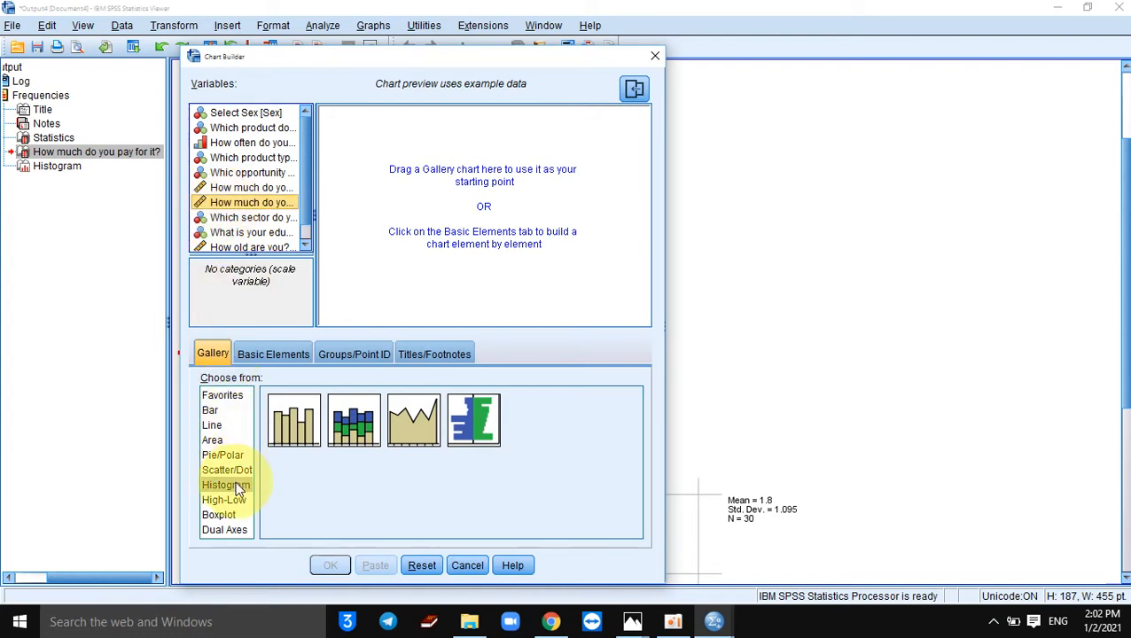
{"action": "left_click_drag", "start_coordinate": [290, 441], "coordinate": [452, 208]}
{"action": "left_click_drag", "start_coordinate": [246, 202], "coordinate": [451, 307]}
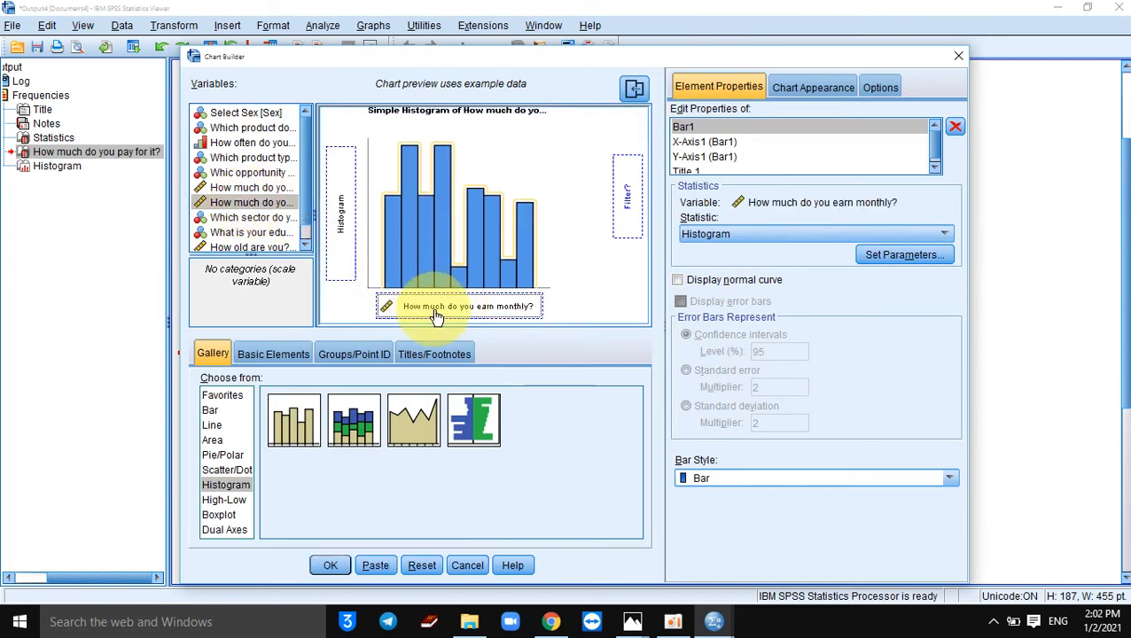
Add a normal curve to the monthly earnings histogram and generate the chart.
{"action": "left_click", "coordinate": [702, 278]}
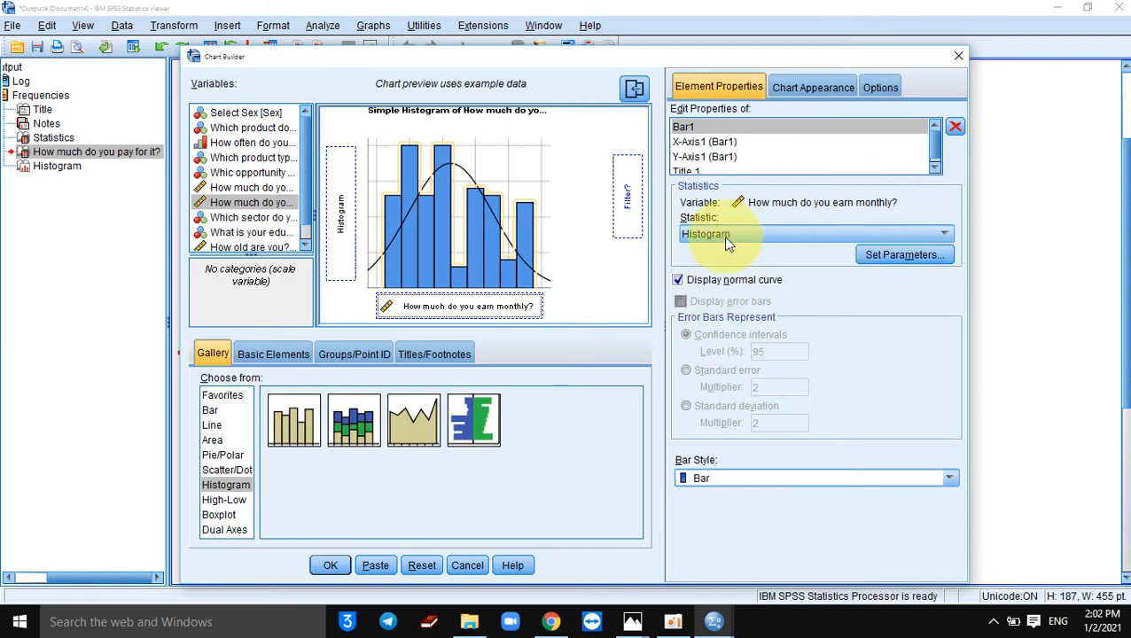
{"action": "left_click", "coordinate": [679, 280]}
{"action": "left_click", "coordinate": [678, 280]}
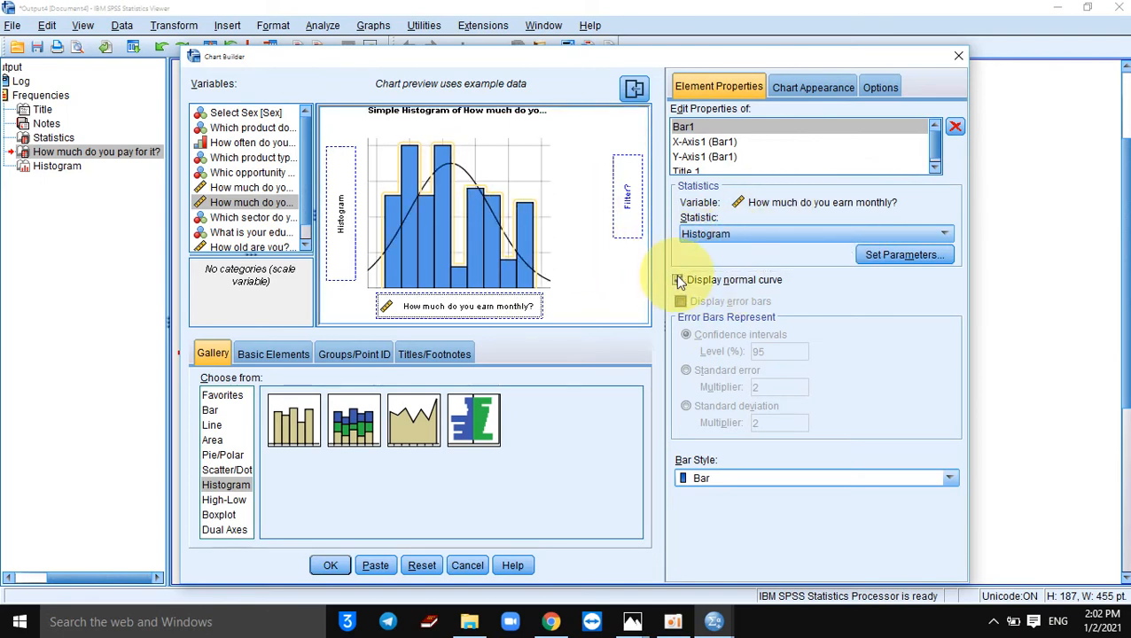
{"action": "left_click", "coordinate": [341, 566]}
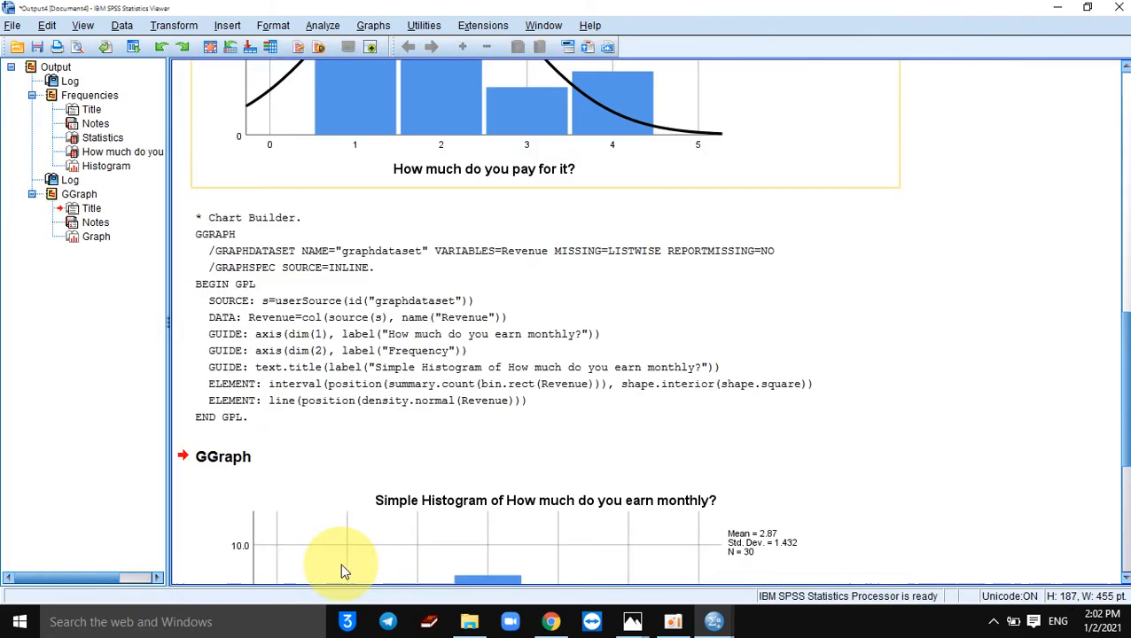
Compare the "How much do you pay for it?" histogram with the monthly earnings histogram in the output.
{"action": "scroll", "coordinate": [1122, 310], "scroll_direction": "up", "scroll_amount": 3}
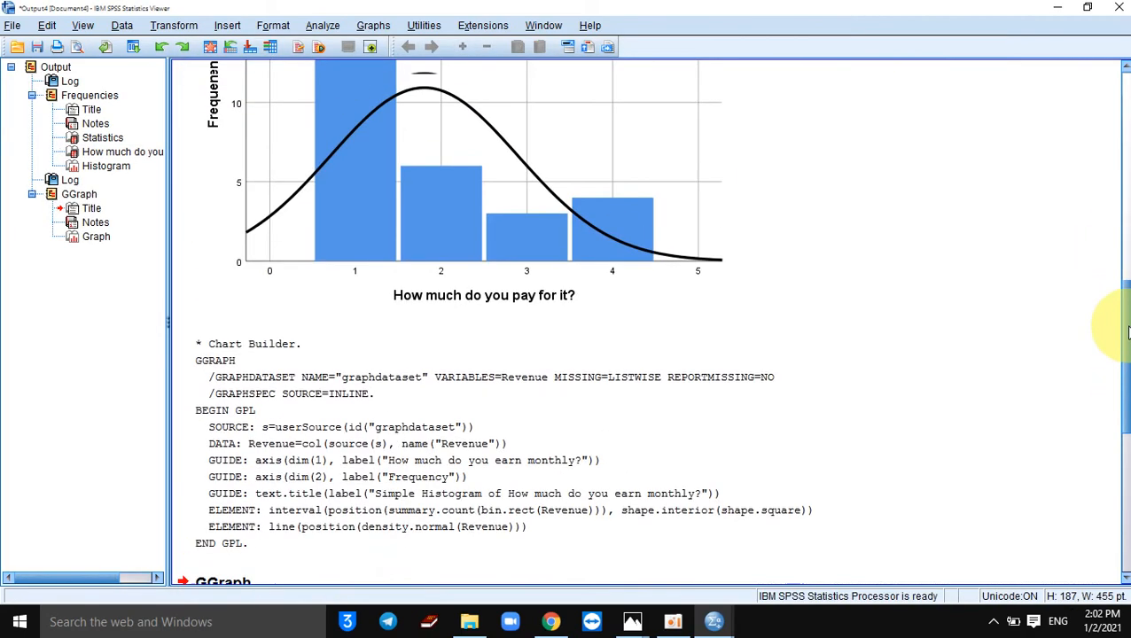
{"action": "scroll", "coordinate": [1123, 332], "scroll_direction": "up", "scroll_amount": 2}
{"action": "left_click", "coordinate": [415, 279]}
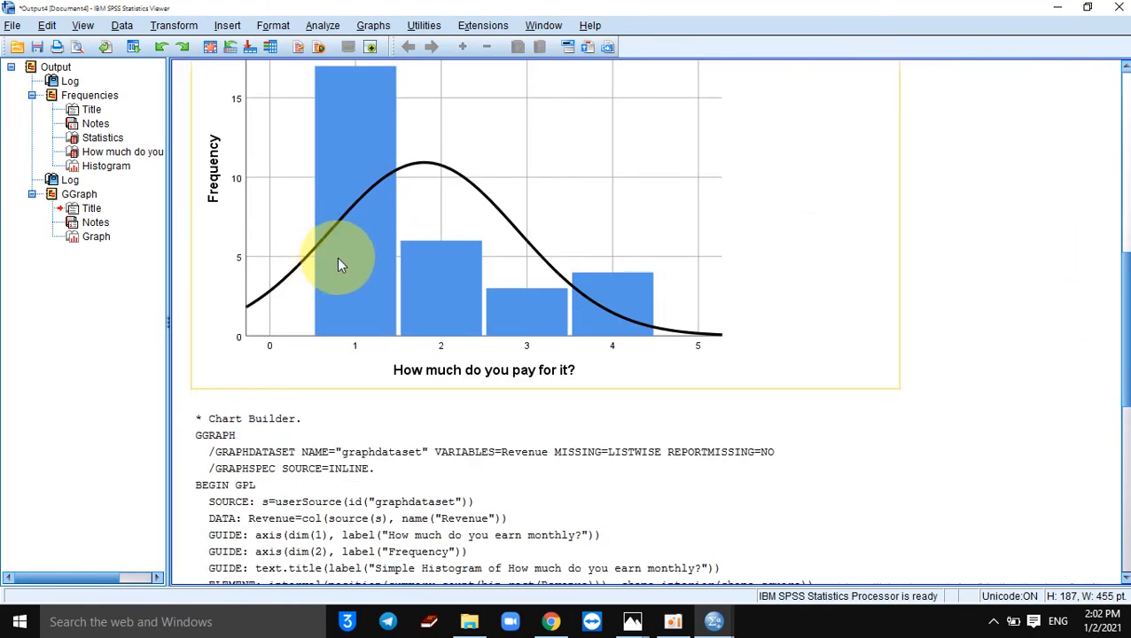
{"action": "left_click", "coordinate": [919, 318]}
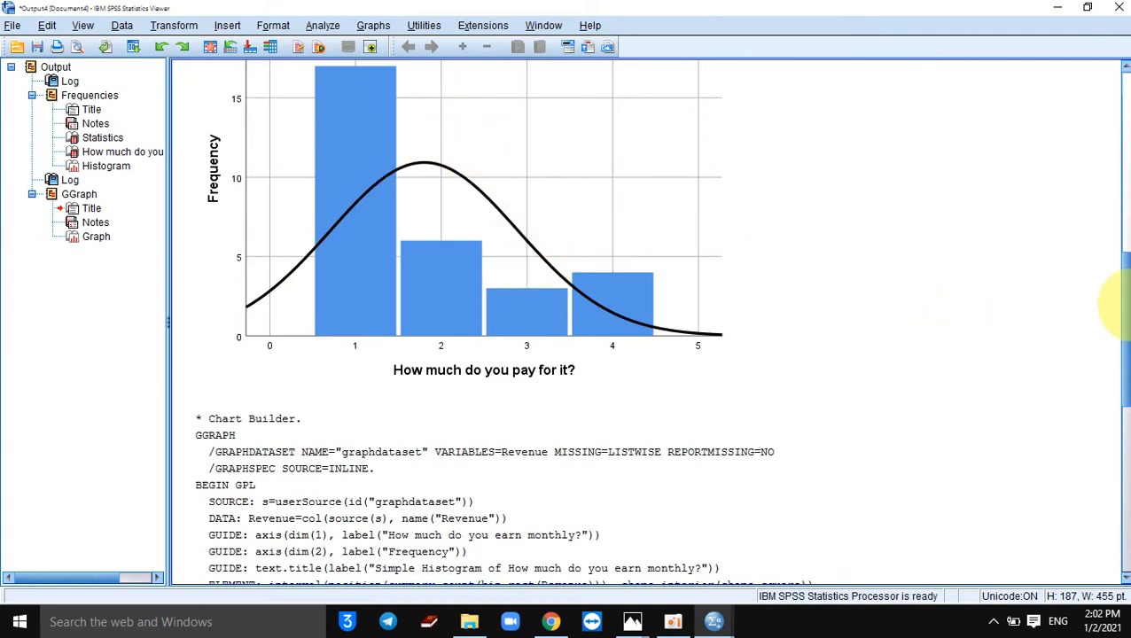
{"action": "left_click_drag", "start_coordinate": [1128, 328], "coordinate": [1126, 479]}
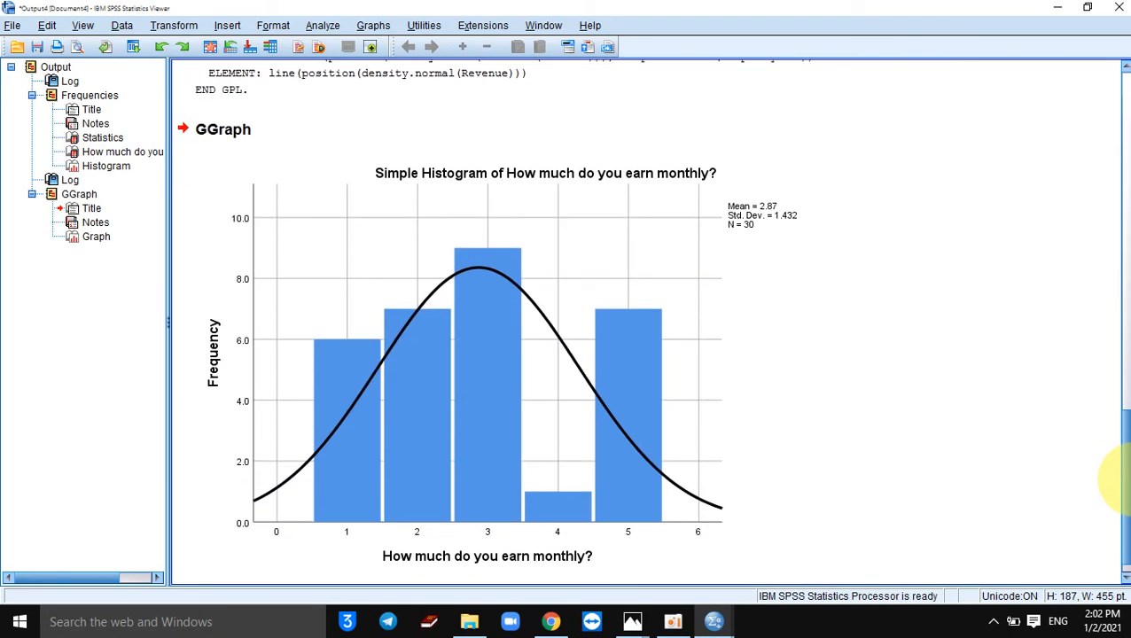
{"action": "left_click", "coordinate": [433, 512]}
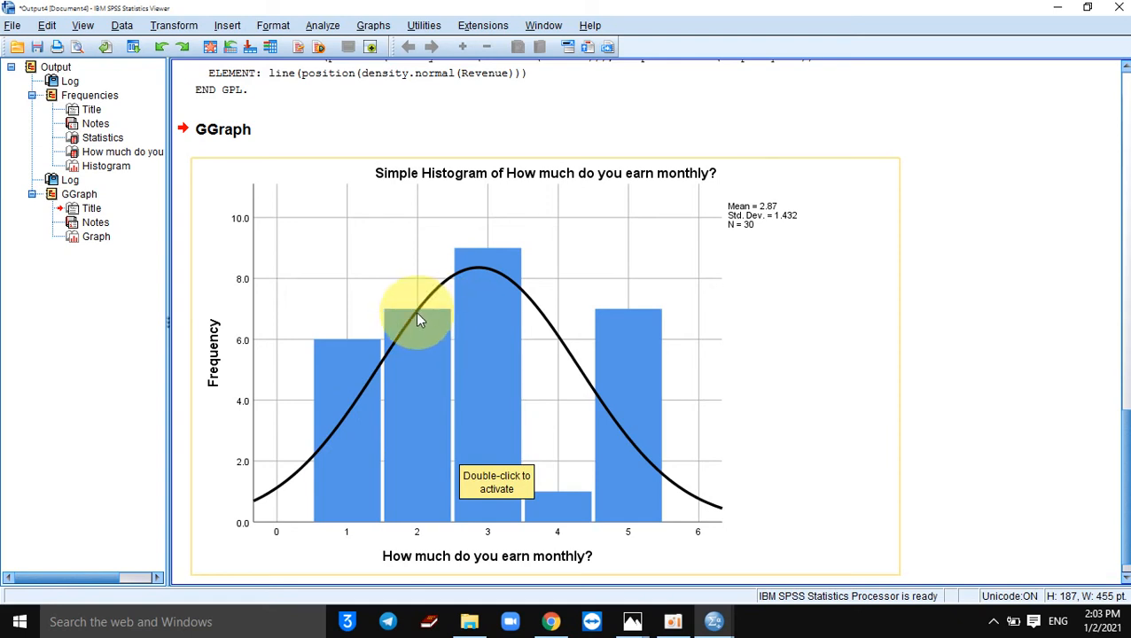
Open the monthly earnings histogram in the Chart Editor and show count data labels on its bars.
{"action": "double_click", "coordinate": [483, 346]}
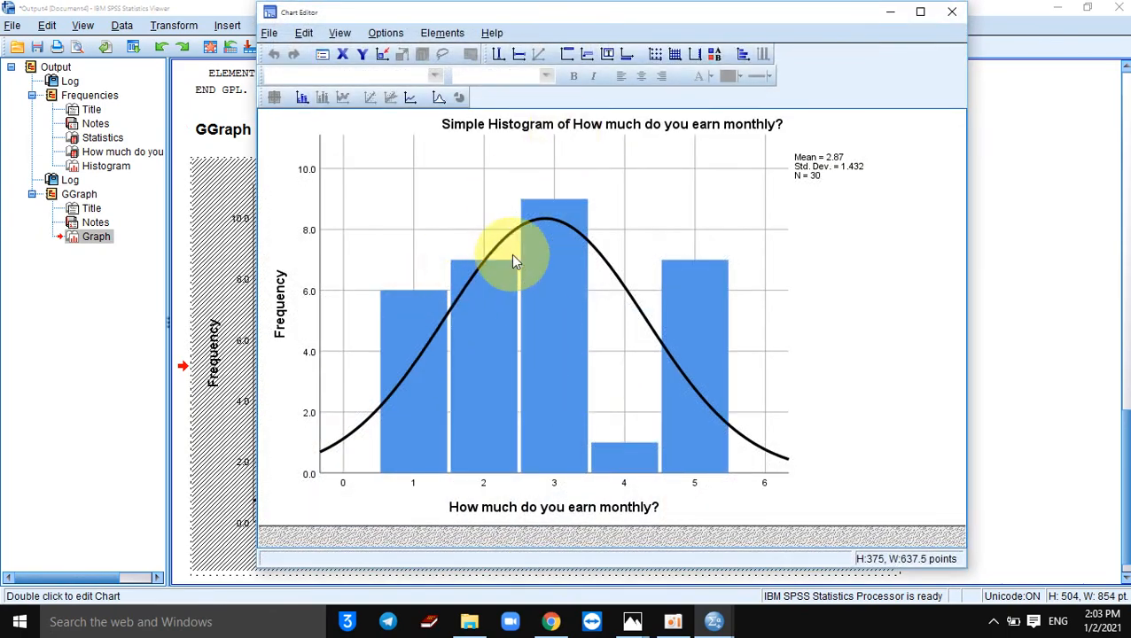
{"action": "left_click", "coordinate": [489, 304]}
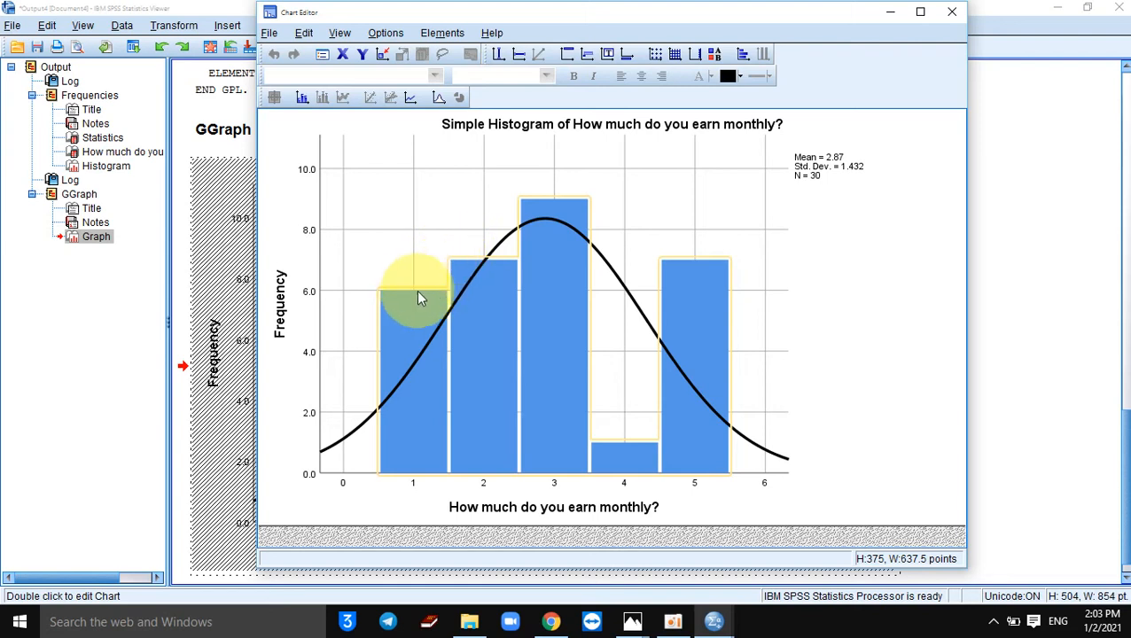
{"action": "right_click", "coordinate": [542, 320]}
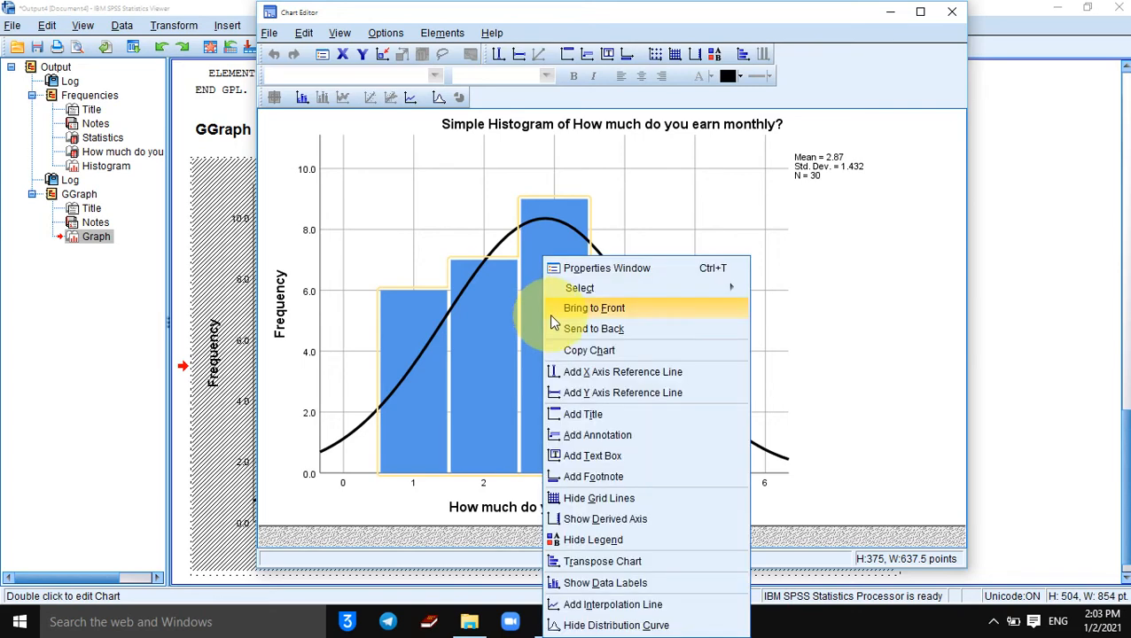
{"action": "left_click", "coordinate": [589, 582]}
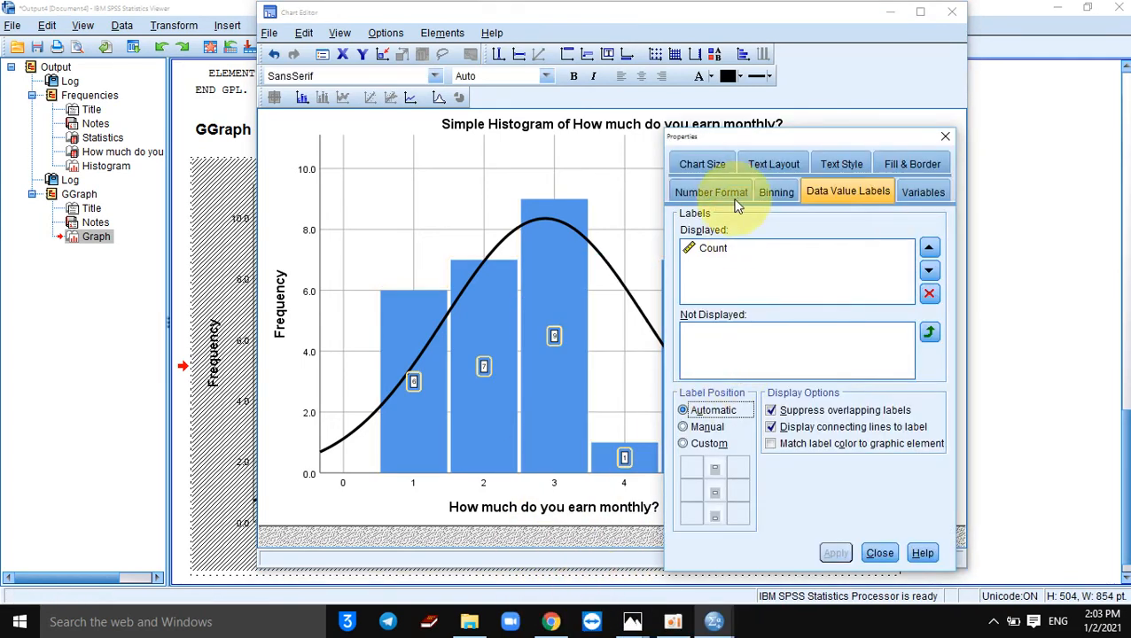
Try the Top Down text orientation for the data labels, returning the setting to Horizontal.
{"action": "left_click_drag", "start_coordinate": [720, 137], "coordinate": [789, 119]}
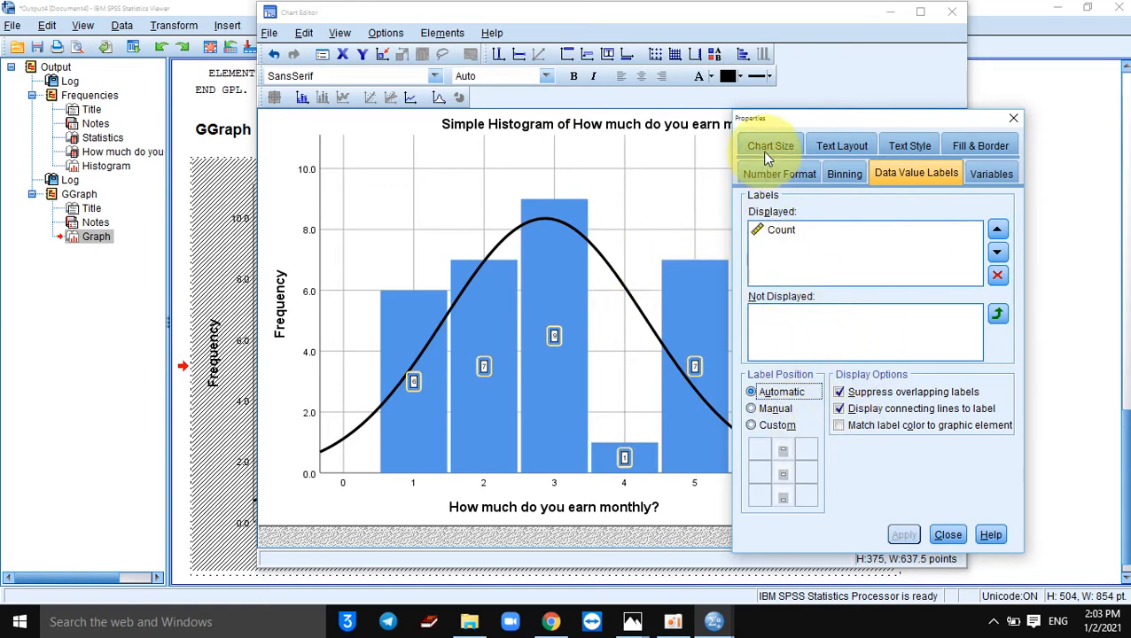
{"action": "left_click", "coordinate": [833, 144]}
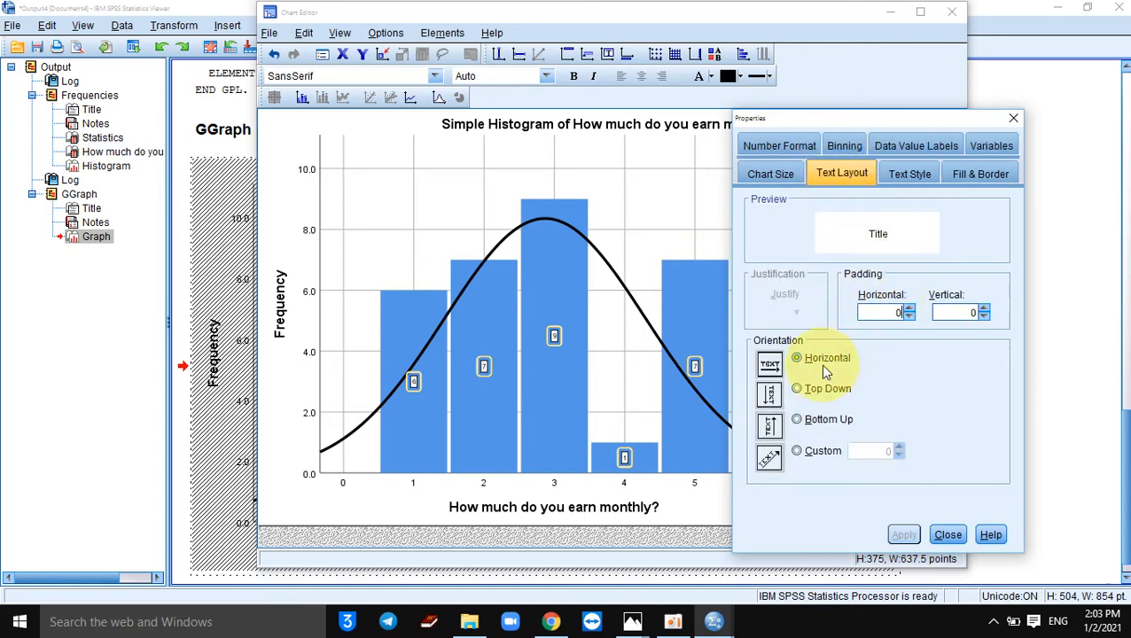
{"action": "left_click", "coordinate": [808, 392]}
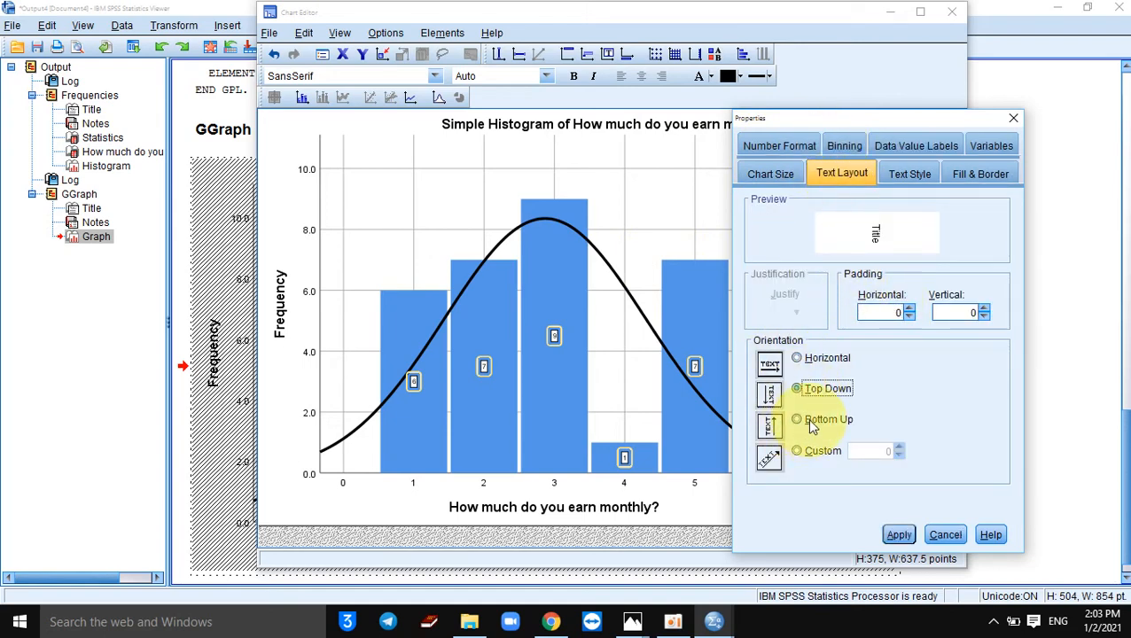
{"action": "left_click", "coordinate": [822, 356]}
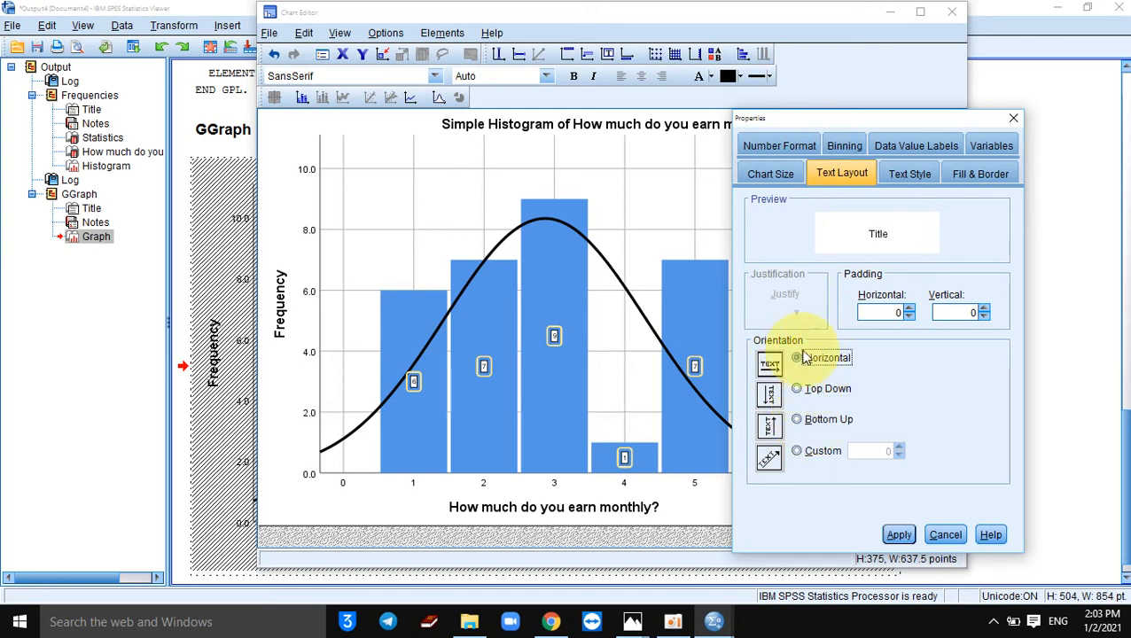
Try to style the data labels in bold red Segoe Script with preferred size 12 and minimum size 10.
{"action": "left_click", "coordinate": [911, 176]}
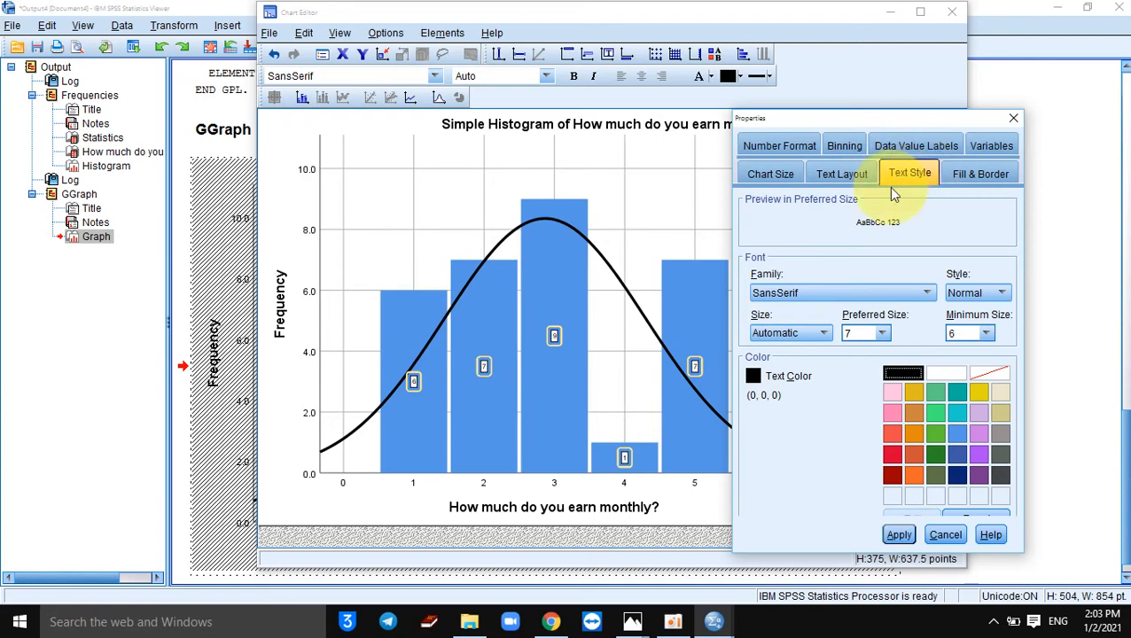
{"action": "left_click", "coordinate": [810, 293]}
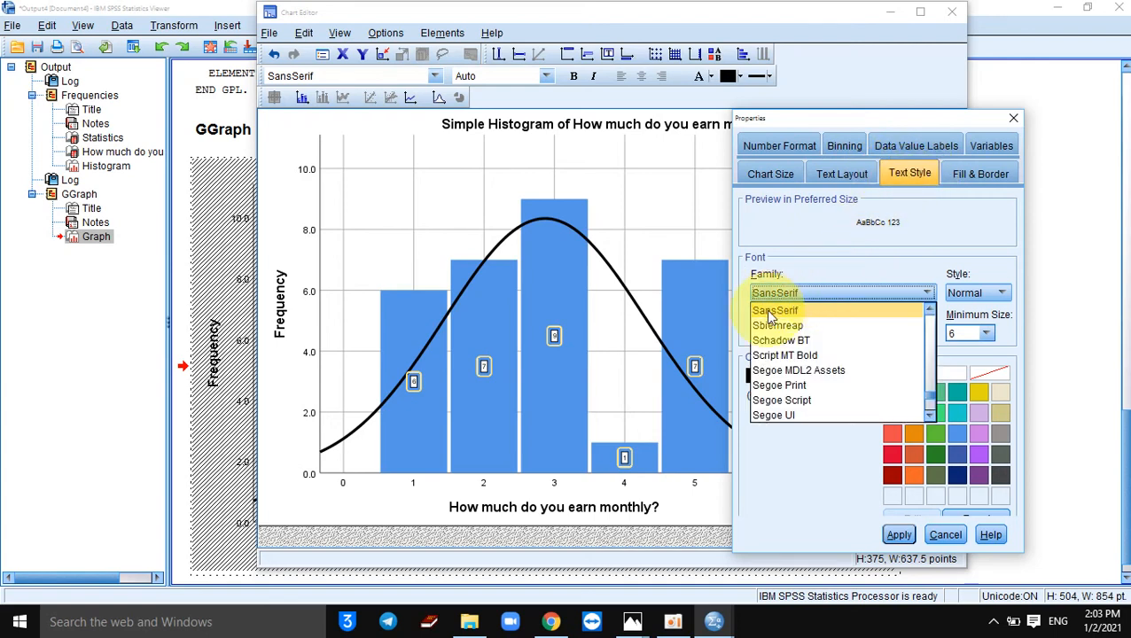
{"action": "left_click", "coordinate": [778, 399]}
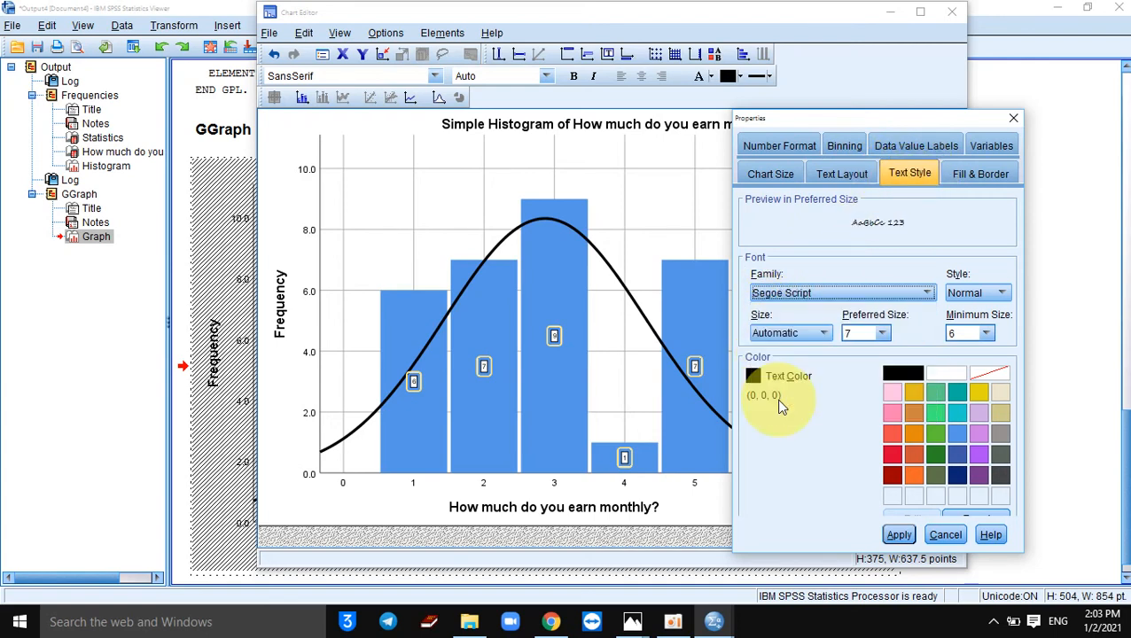
{"action": "left_click", "coordinate": [883, 333]}
{"action": "left_click", "coordinate": [853, 439]}
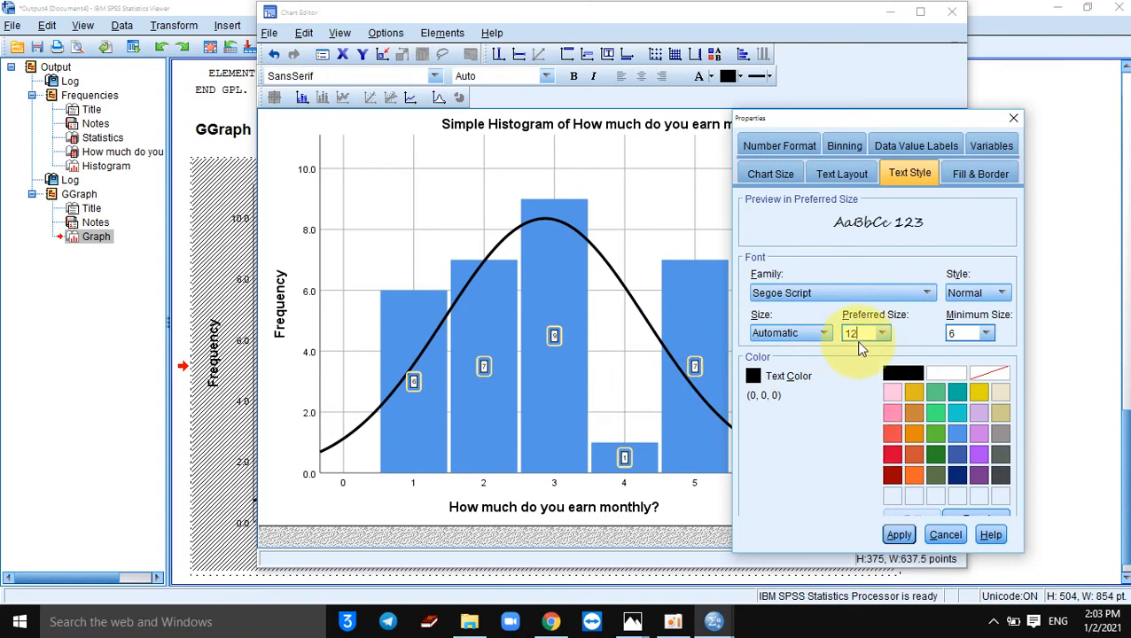
{"action": "left_click", "coordinate": [983, 339]}
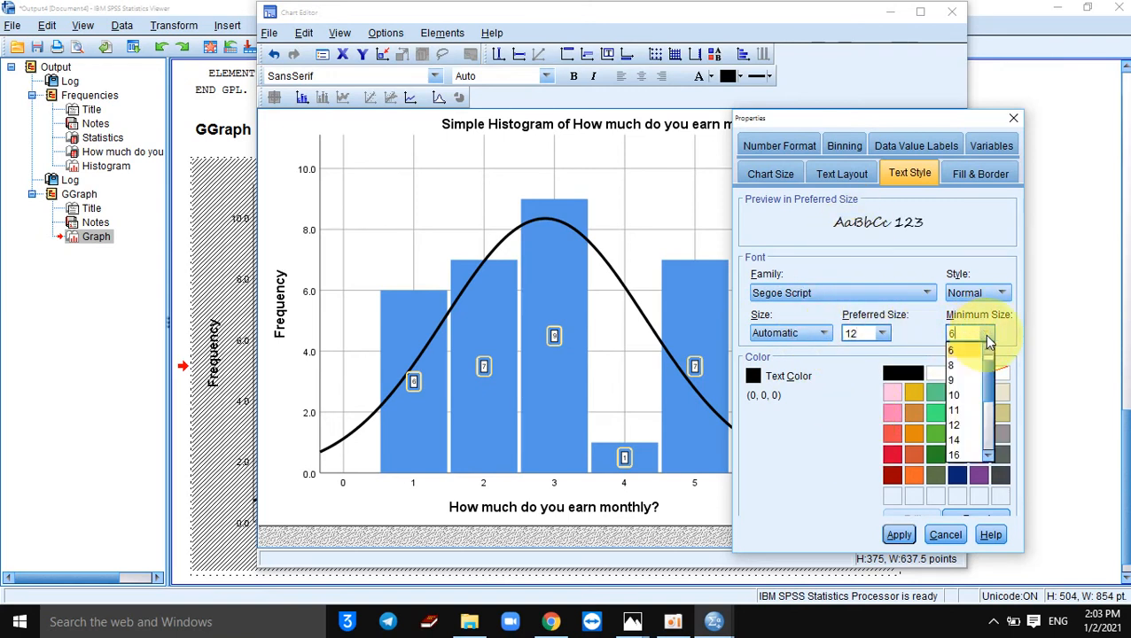
{"action": "left_click", "coordinate": [967, 401]}
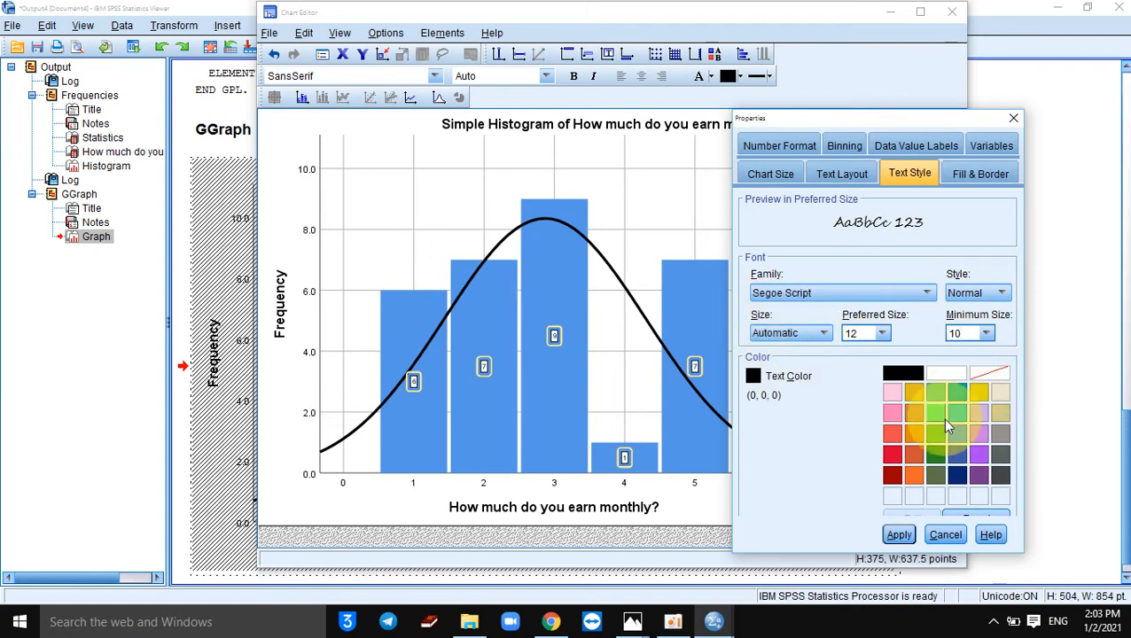
{"action": "left_click", "coordinate": [895, 450]}
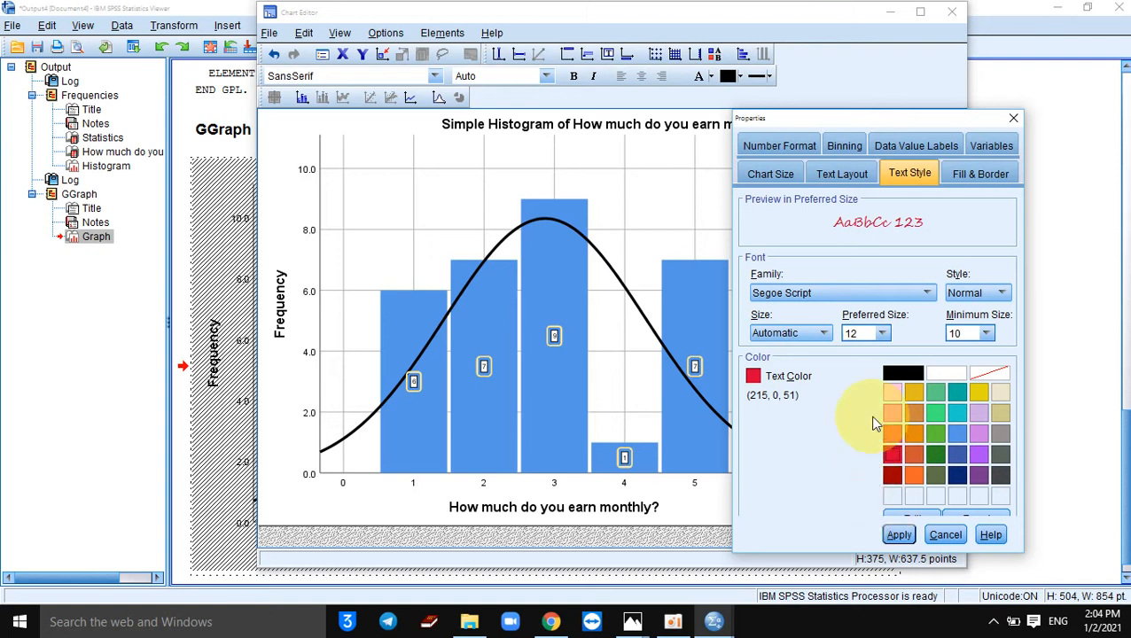
{"action": "left_click", "coordinate": [979, 295]}
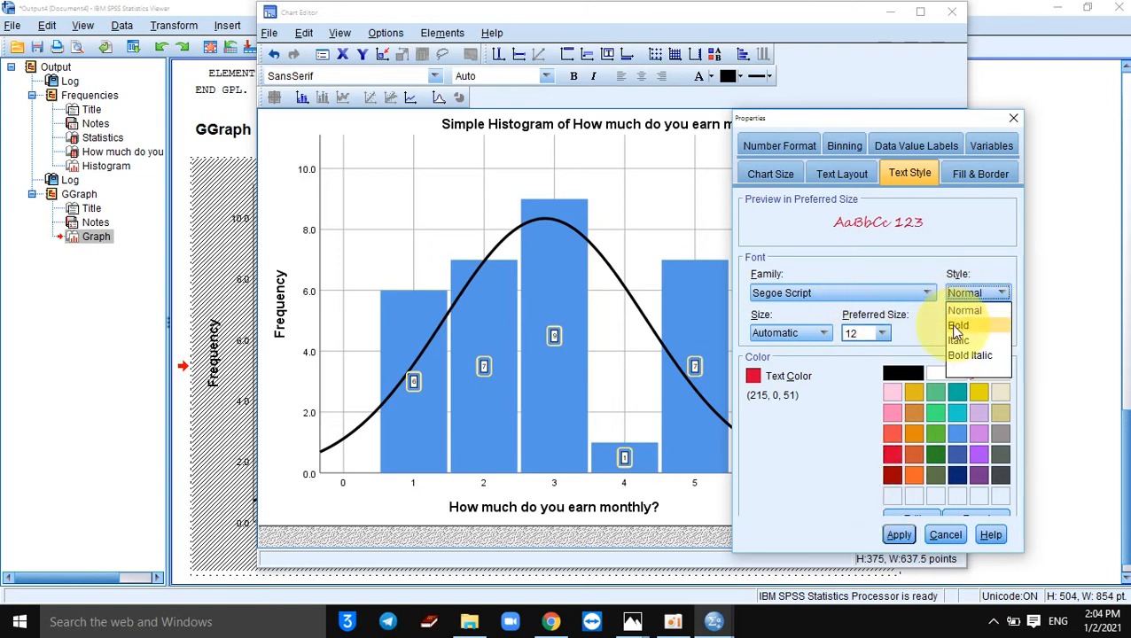
{"action": "left_click", "coordinate": [958, 325]}
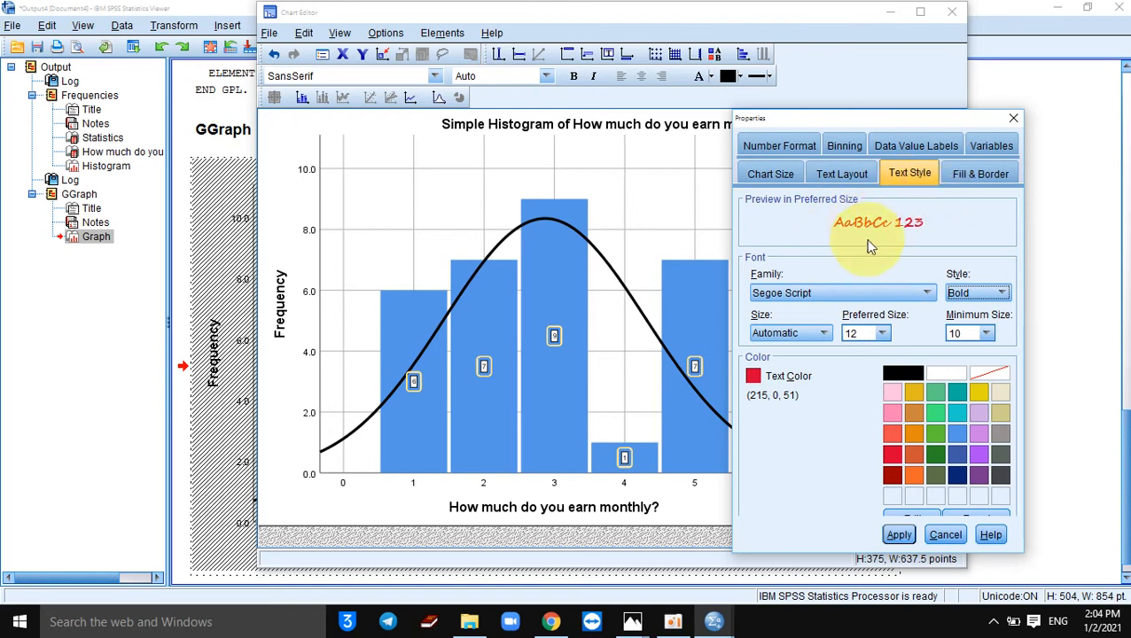
{"action": "left_click", "coordinate": [900, 536]}
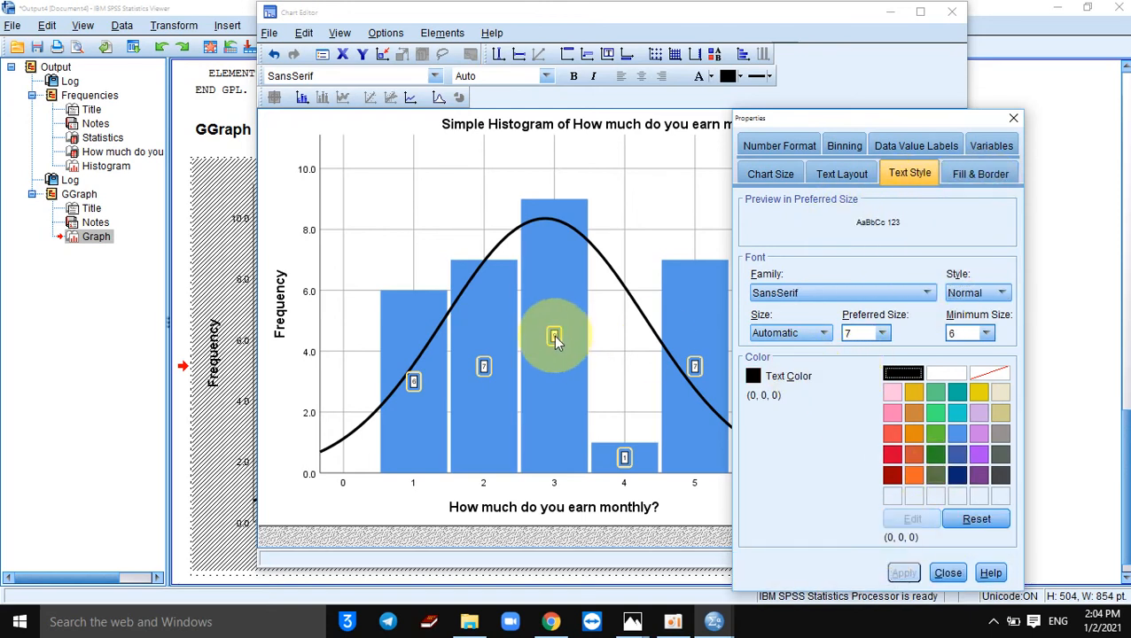
Fill the data label boxes with dark green (41, 134, 38) and set their border weight to 2.
{"action": "left_click", "coordinate": [980, 175]}
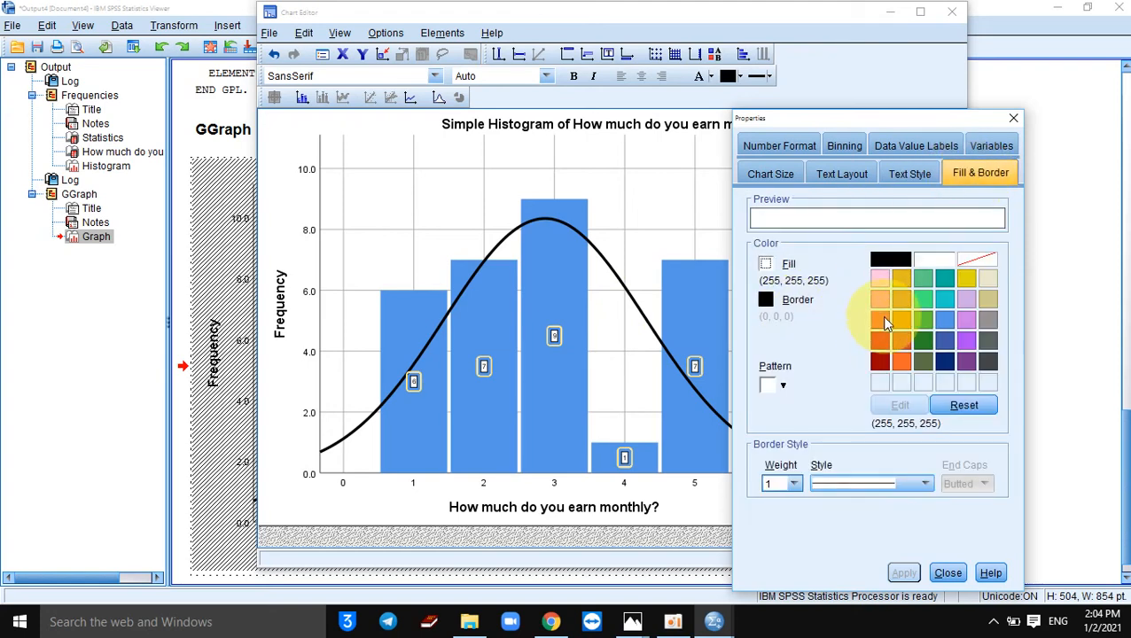
{"action": "left_click", "coordinate": [925, 340]}
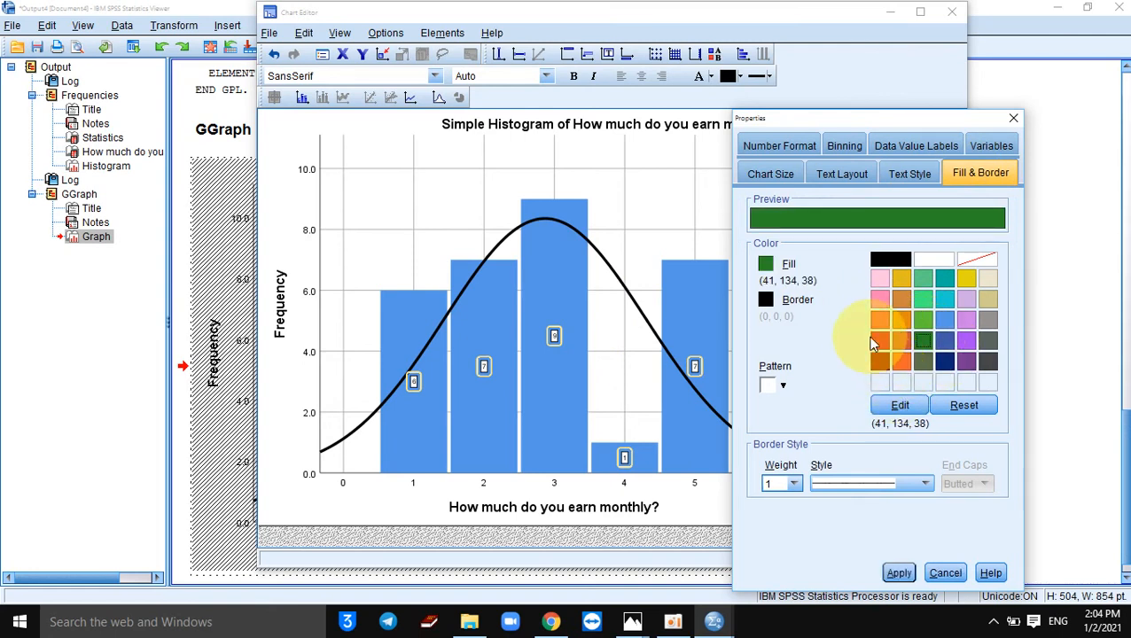
{"action": "left_click", "coordinate": [925, 483]}
{"action": "scroll", "coordinate": [926, 537], "scroll_direction": "down", "scroll_amount": 5}
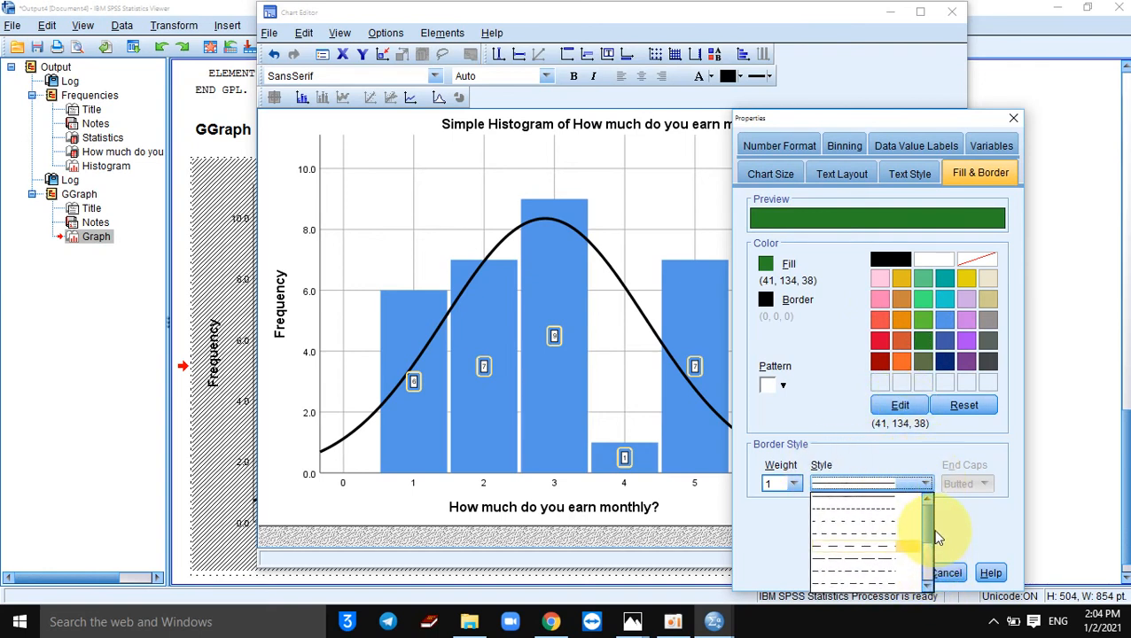
{"action": "left_click", "coordinate": [793, 483]}
{"action": "left_click", "coordinate": [794, 484]}
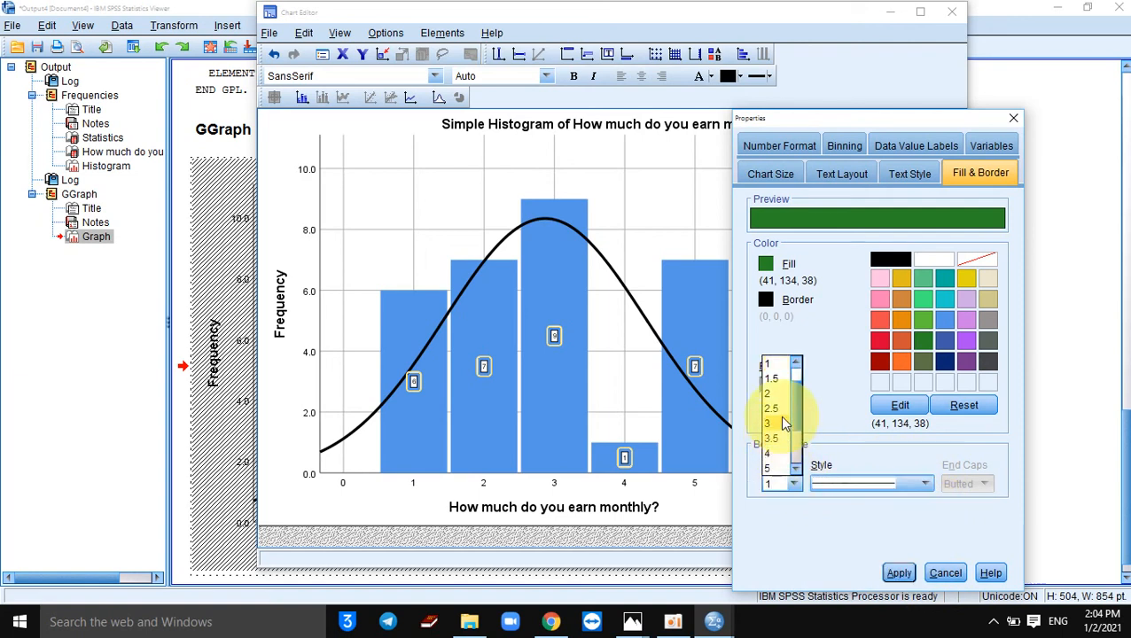
{"action": "left_click", "coordinate": [769, 393]}
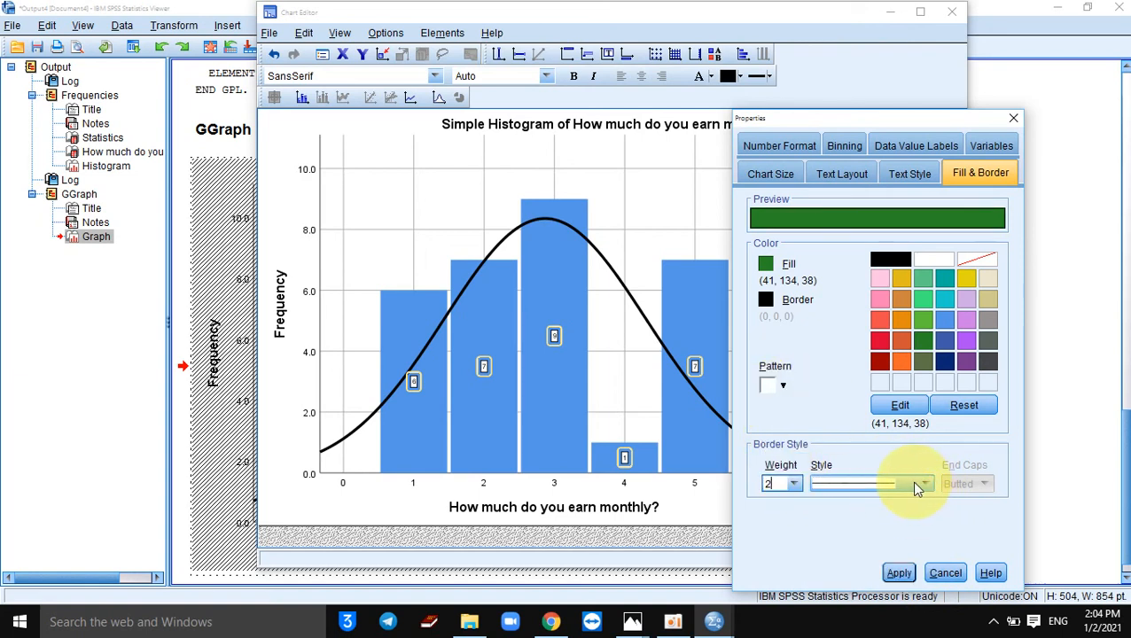
{"action": "left_click", "coordinate": [901, 573]}
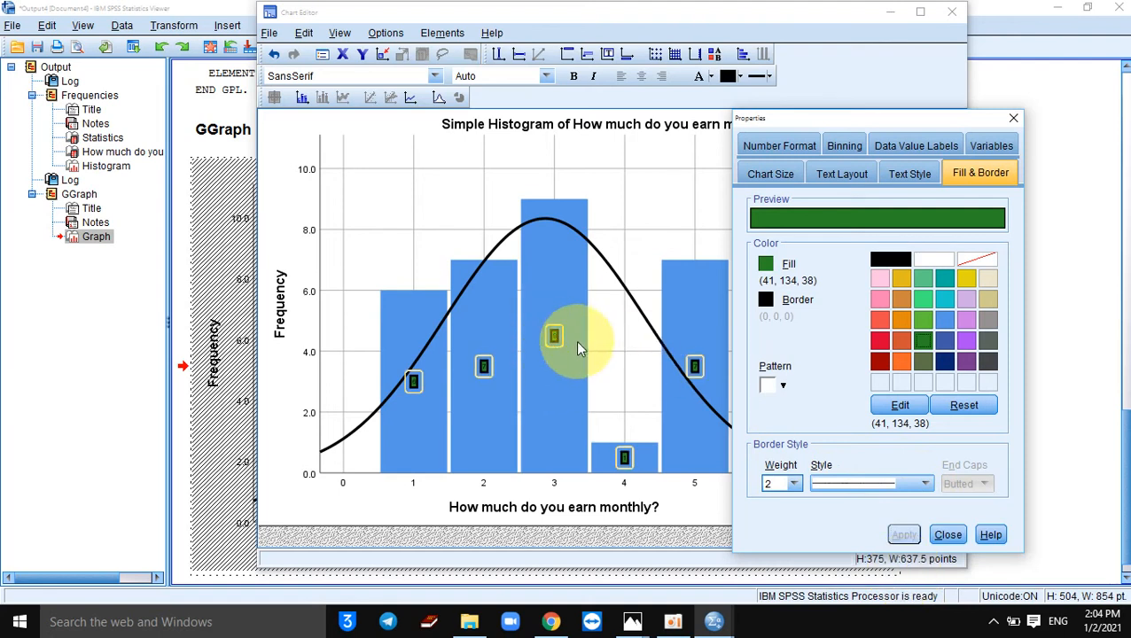
Set the data label border weight to 1 with the short-dashed line style.
{"action": "left_click", "coordinate": [795, 485]}
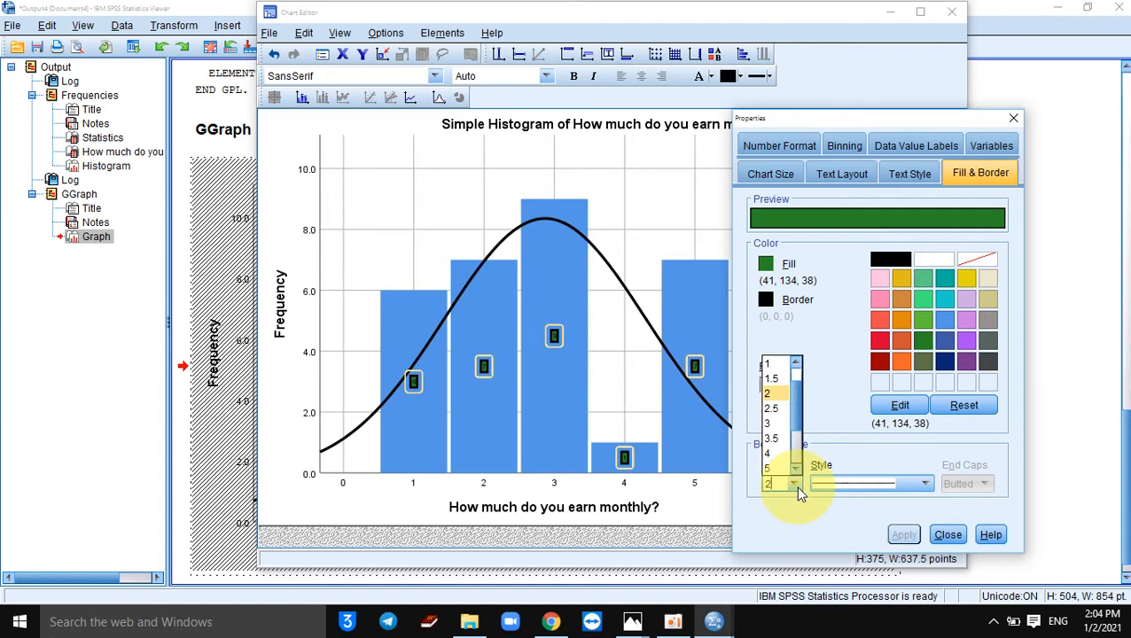
{"action": "left_click", "coordinate": [768, 365]}
{"action": "left_click", "coordinate": [925, 490]}
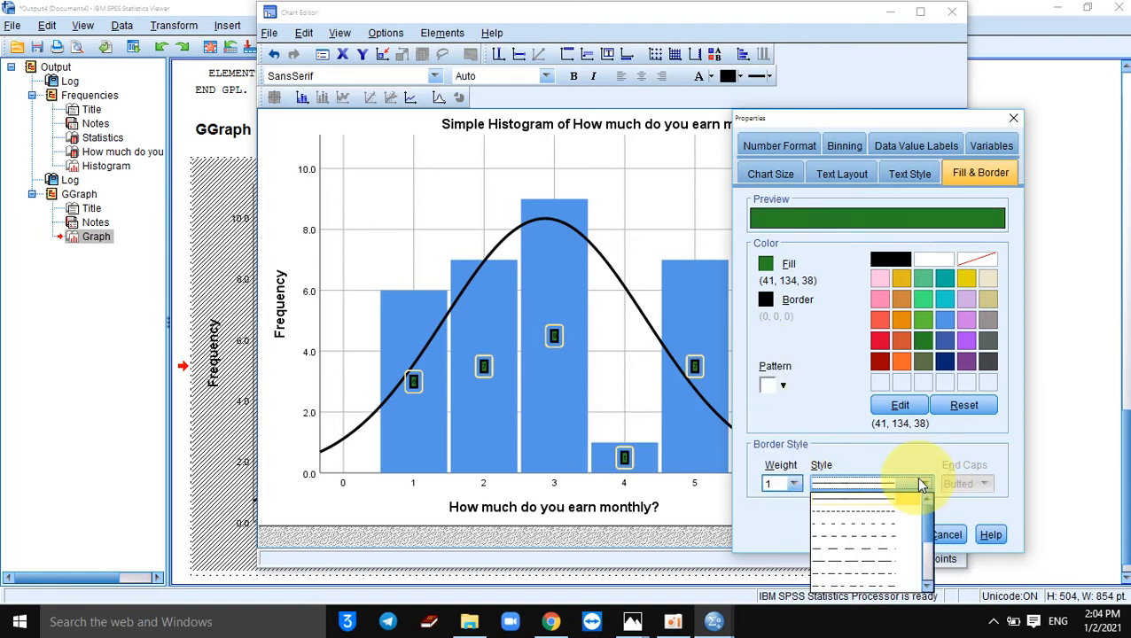
{"action": "left_click", "coordinate": [871, 518]}
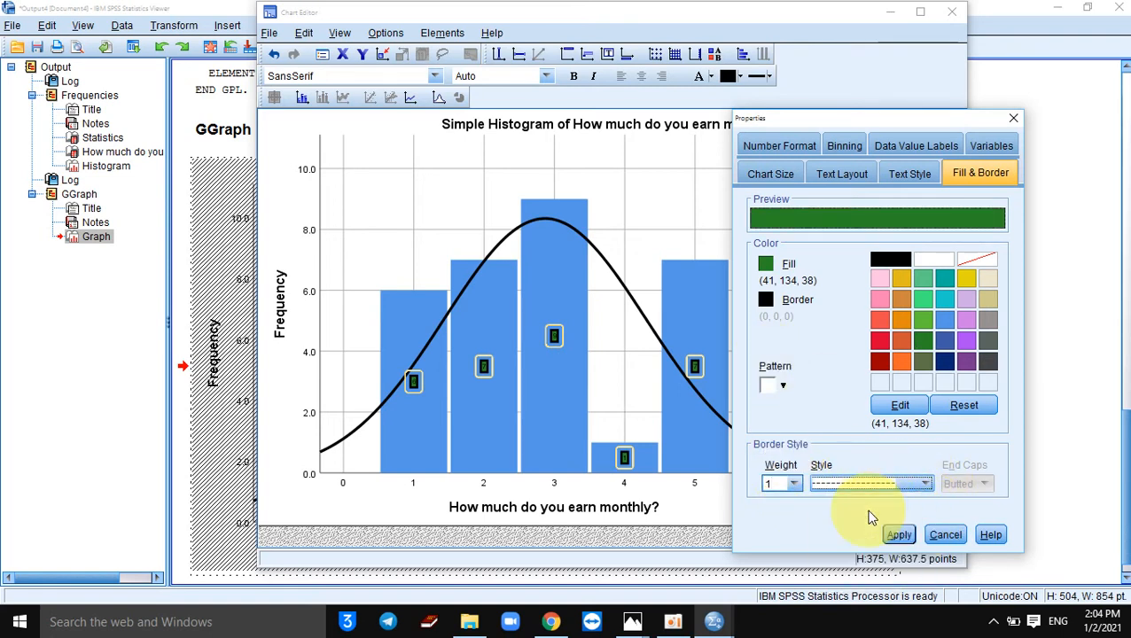
{"action": "left_click", "coordinate": [900, 536]}
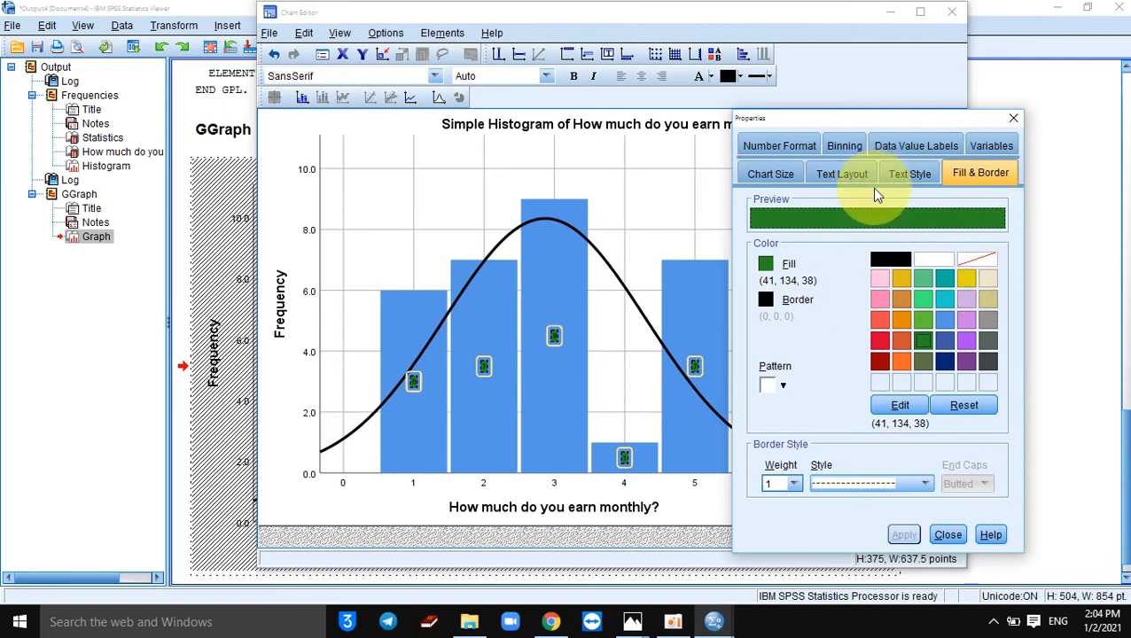
{"action": "left_click", "coordinate": [904, 147]}
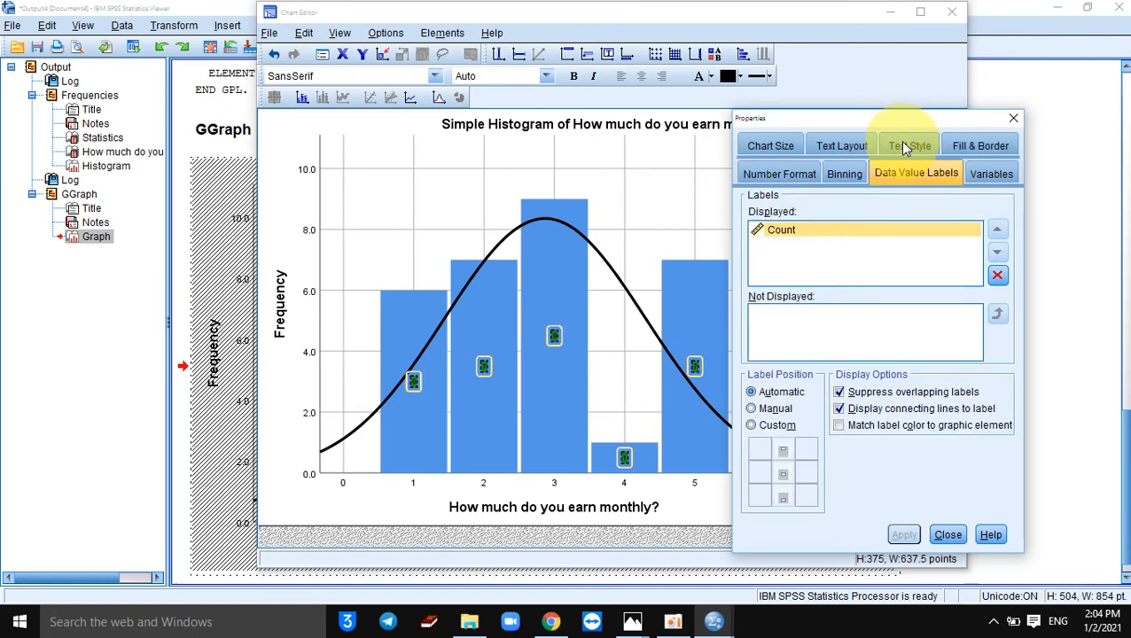
{"action": "left_click", "coordinate": [862, 147]}
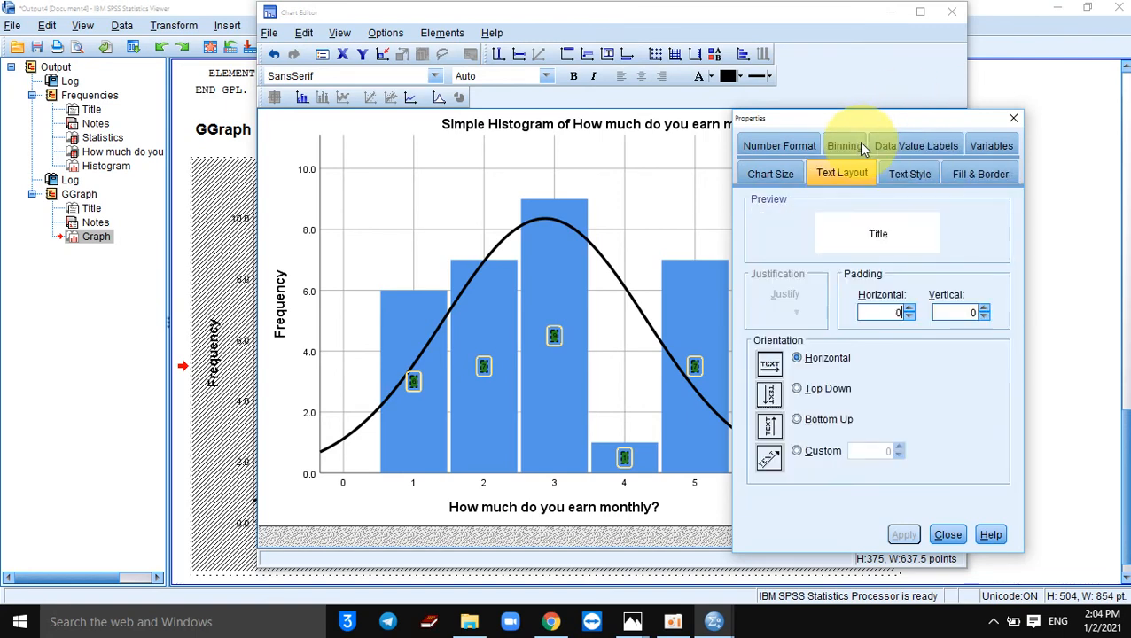
{"action": "left_click", "coordinate": [793, 145]}
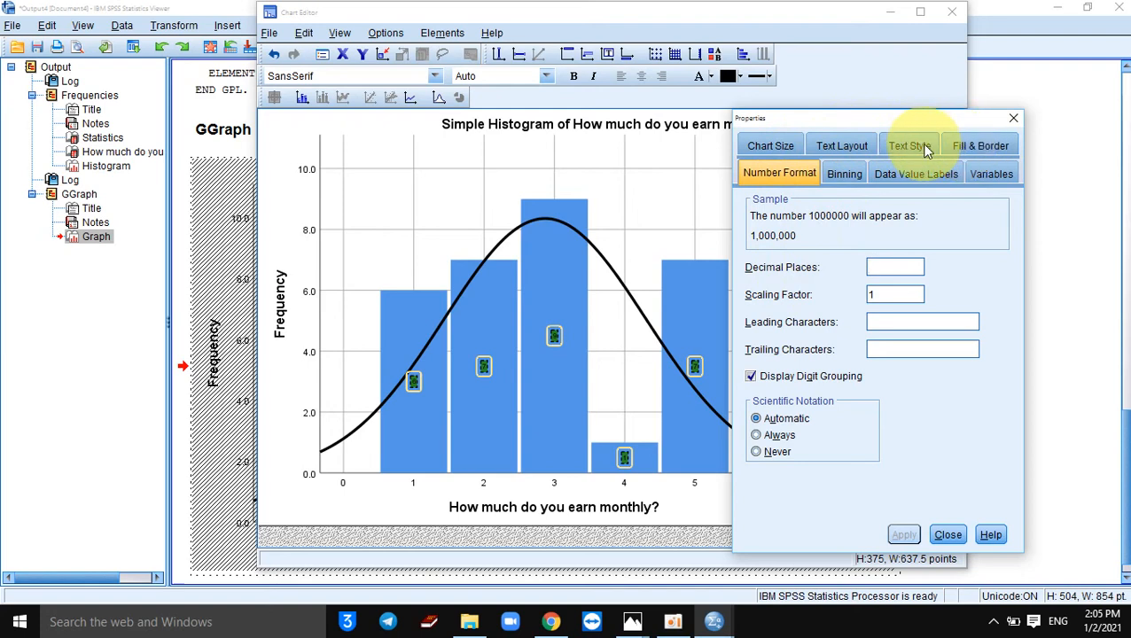
{"action": "left_click", "coordinate": [853, 146]}
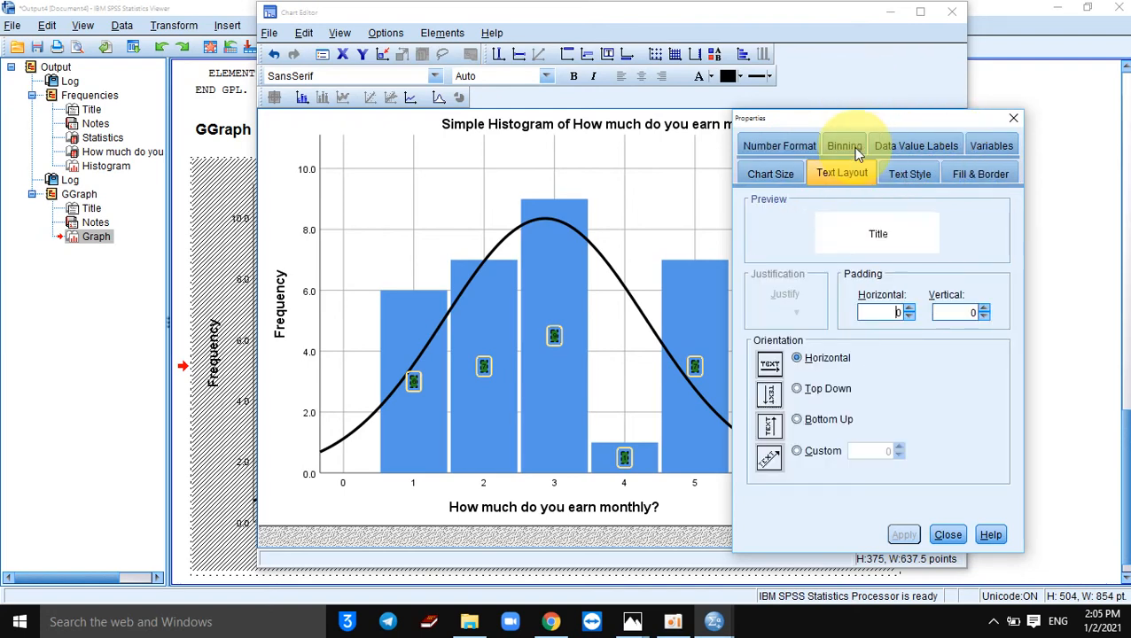
Make the data label text bold with a preferred size of 14 and finish editing the label properties.
{"action": "left_click", "coordinate": [920, 179]}
{"action": "left_click", "coordinate": [975, 294]}
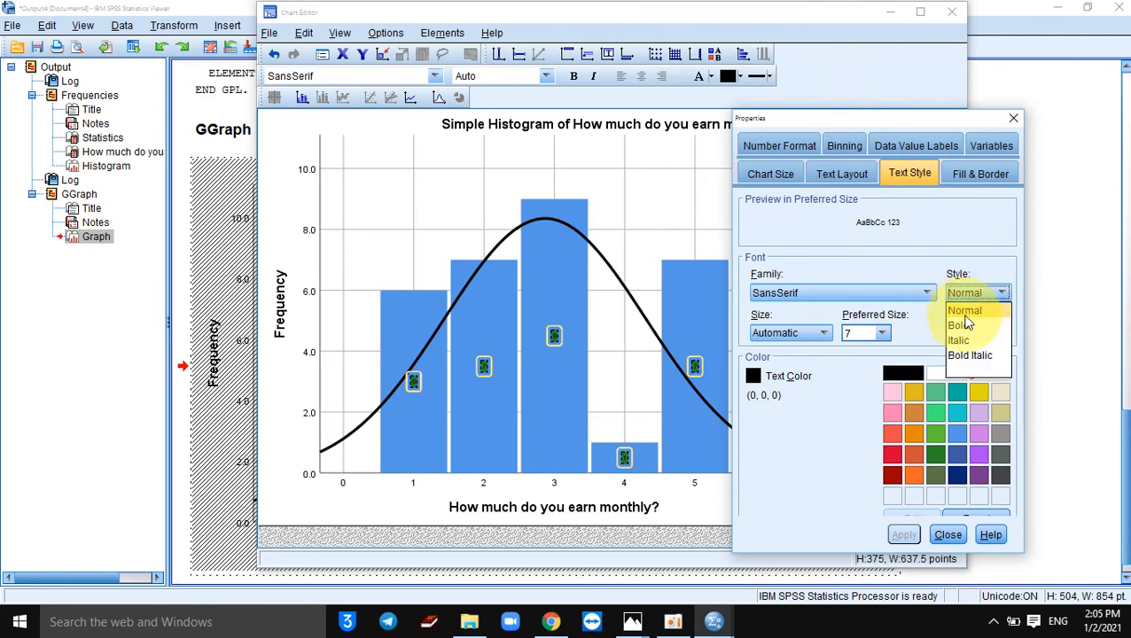
{"action": "left_click", "coordinate": [962, 326]}
{"action": "left_click", "coordinate": [999, 293]}
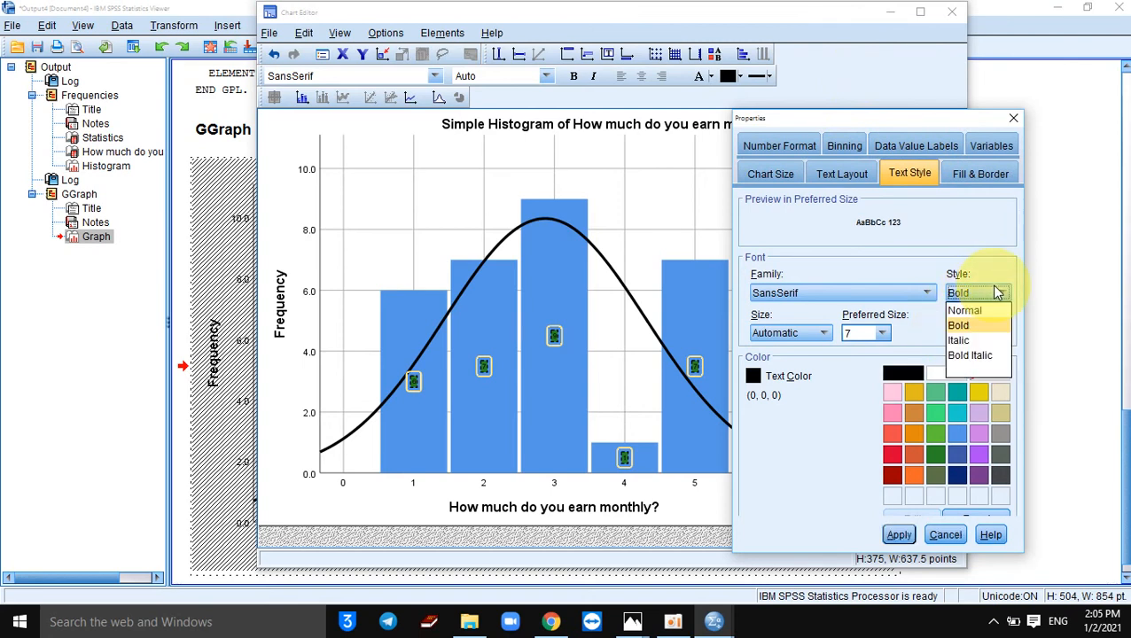
{"action": "left_click", "coordinate": [964, 324]}
{"action": "left_click", "coordinate": [882, 333]}
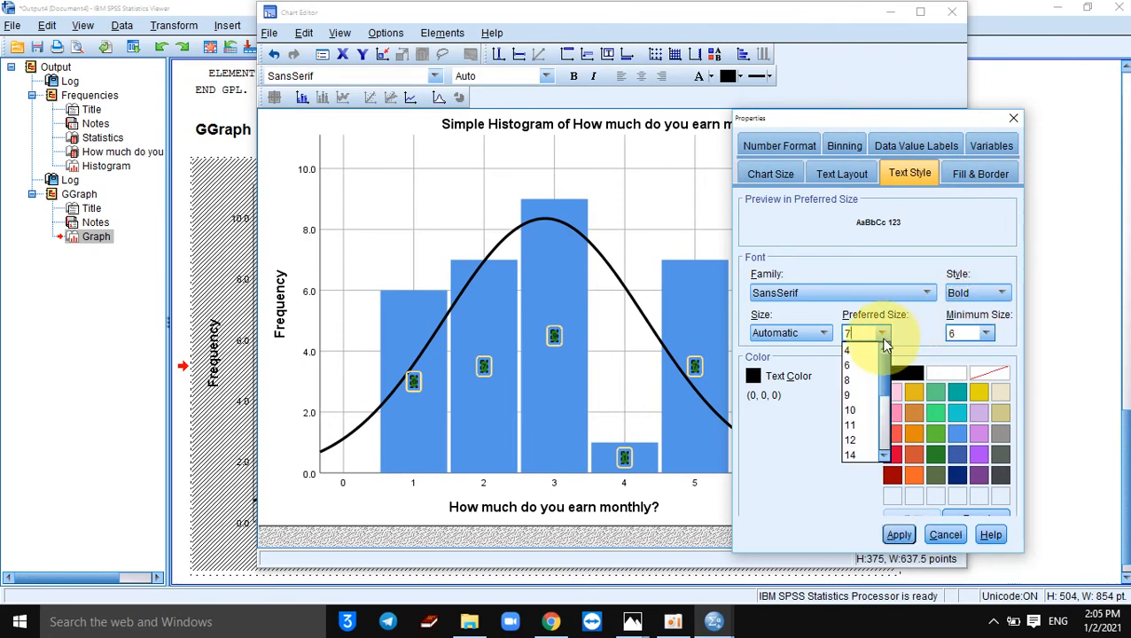
{"action": "left_click", "coordinate": [851, 455]}
{"action": "left_click", "coordinate": [899, 535]}
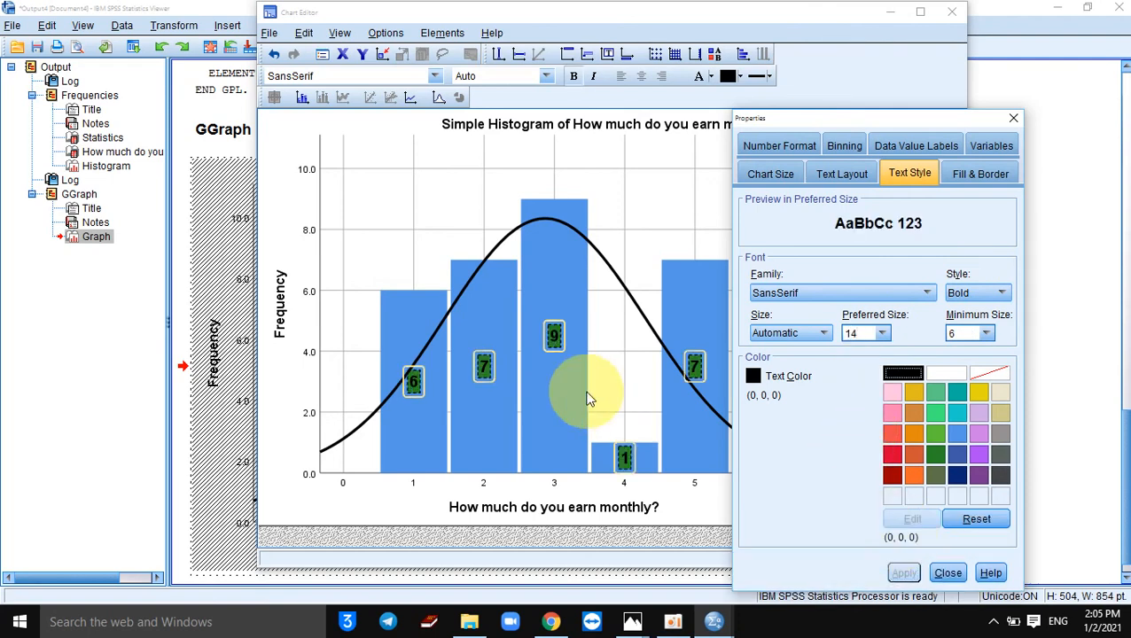
{"action": "left_click", "coordinate": [946, 573]}
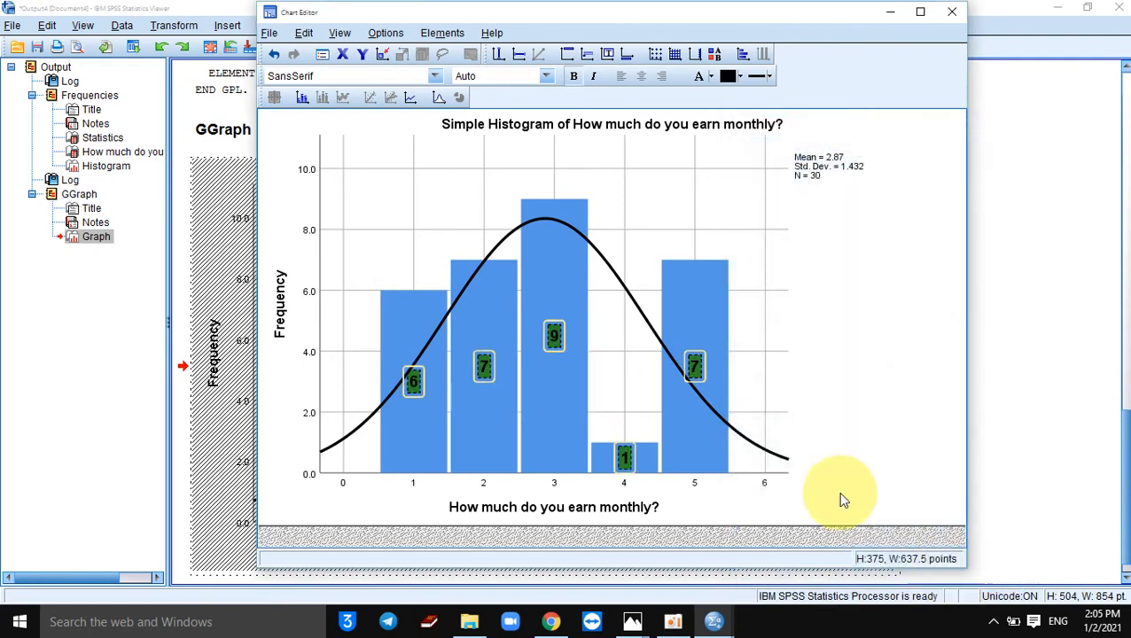
Fill all bars of the monthly earnings histogram with red (215, 0, 51).
{"action": "left_click", "coordinate": [557, 275]}
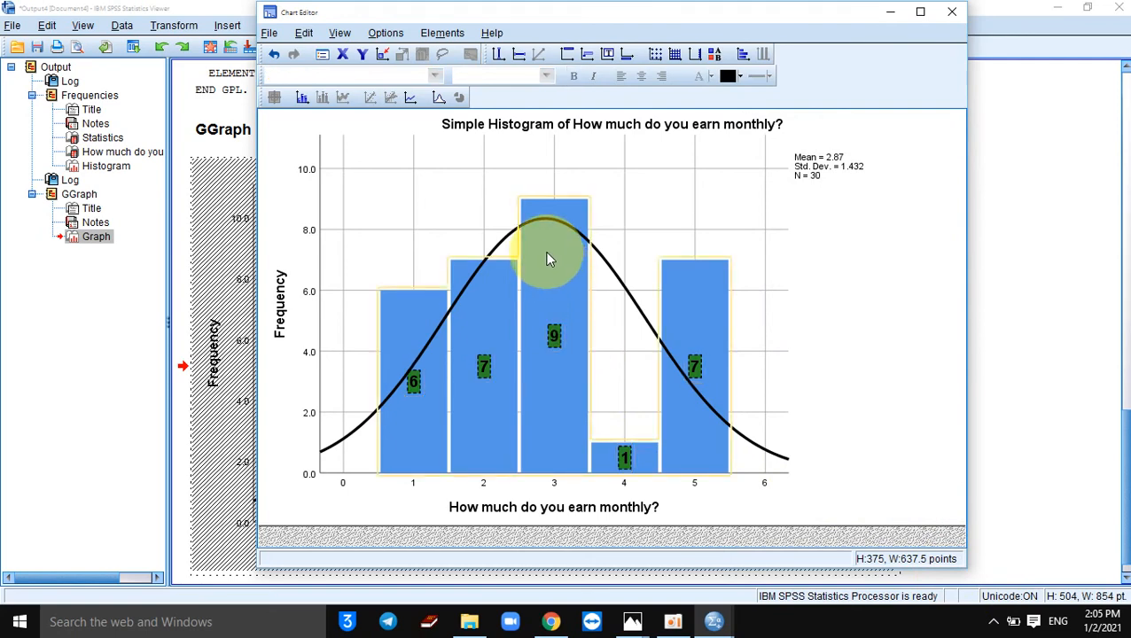
{"action": "right_click", "coordinate": [548, 259]}
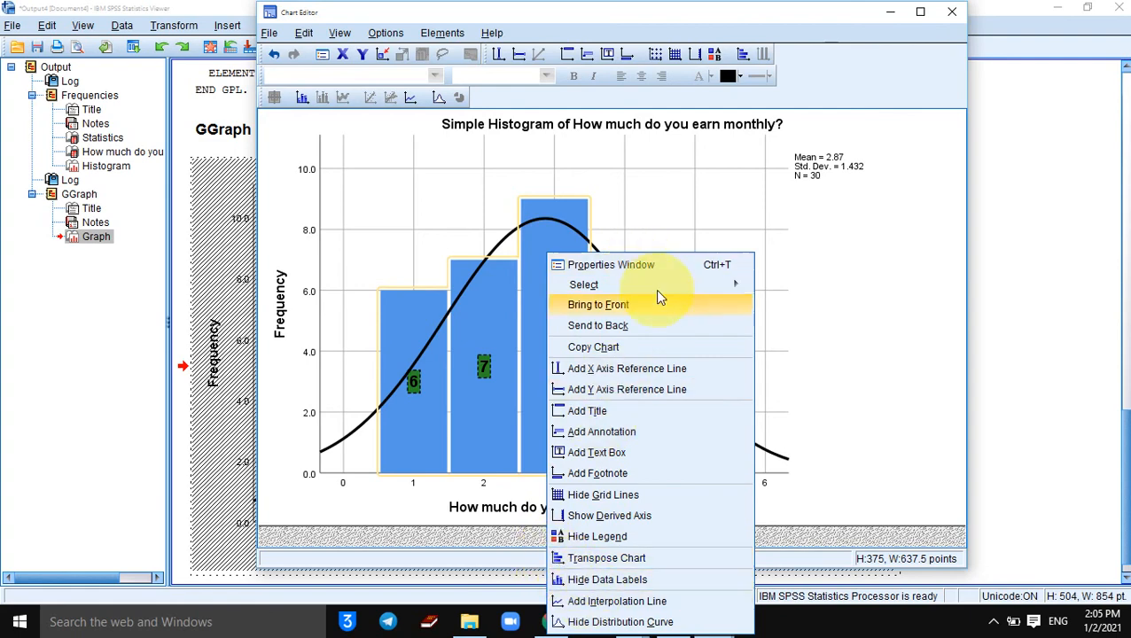
{"action": "left_click", "coordinate": [618, 266]}
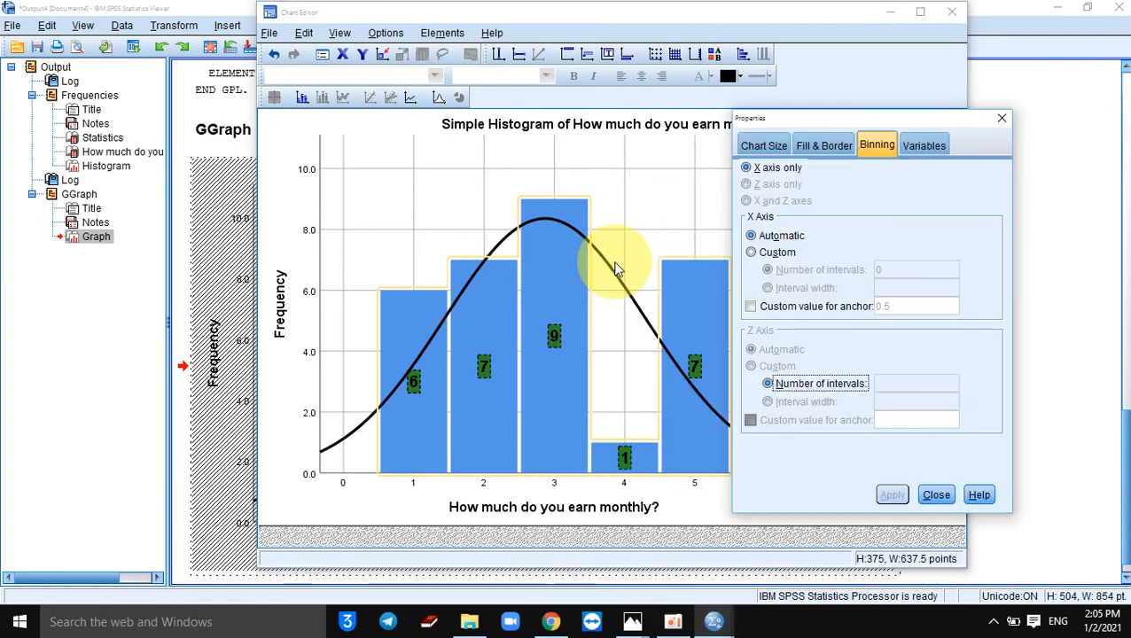
{"action": "left_click", "coordinate": [815, 149]}
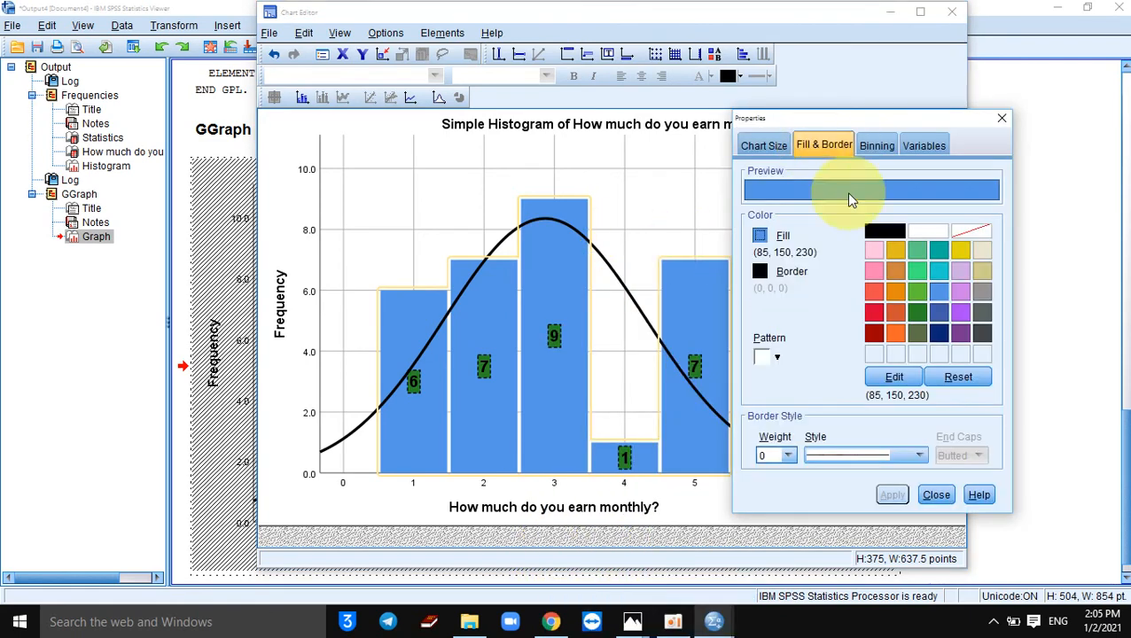
{"action": "left_click", "coordinate": [875, 312]}
{"action": "left_click", "coordinate": [890, 497]}
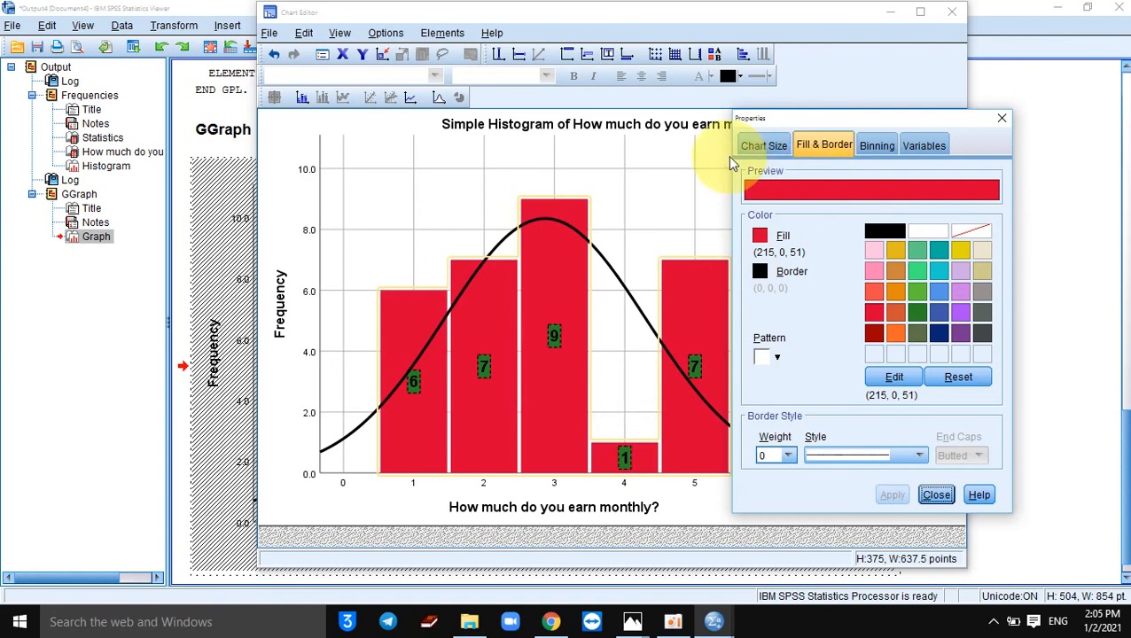
Review the histogram's variable assignments and chart size settings, and close the properties.
{"action": "left_click", "coordinate": [913, 145]}
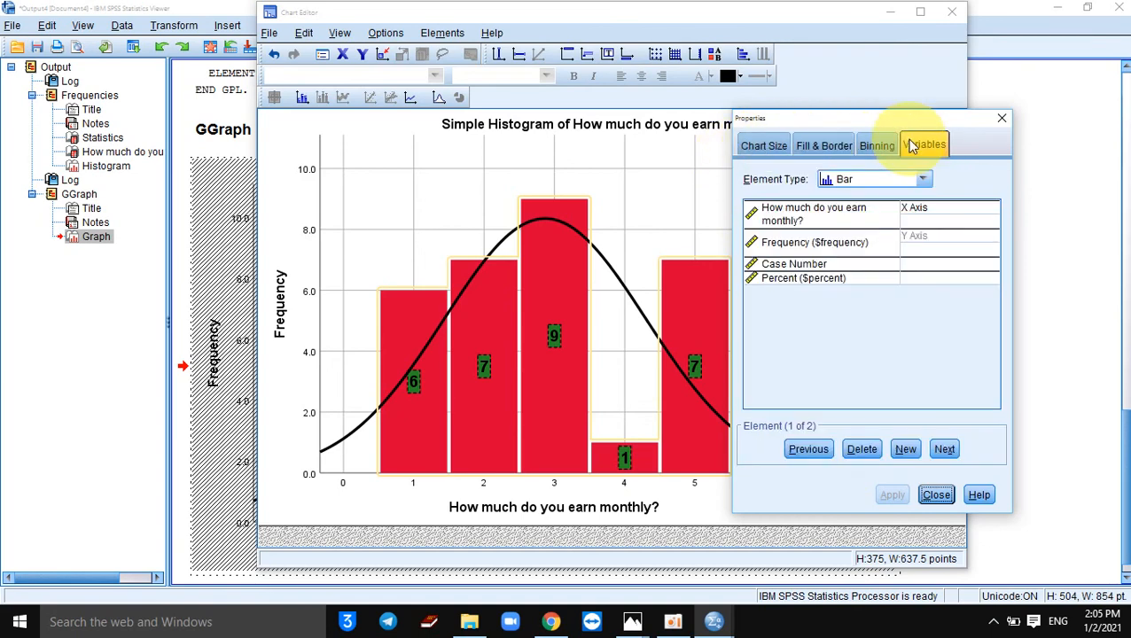
{"action": "left_click", "coordinate": [761, 147]}
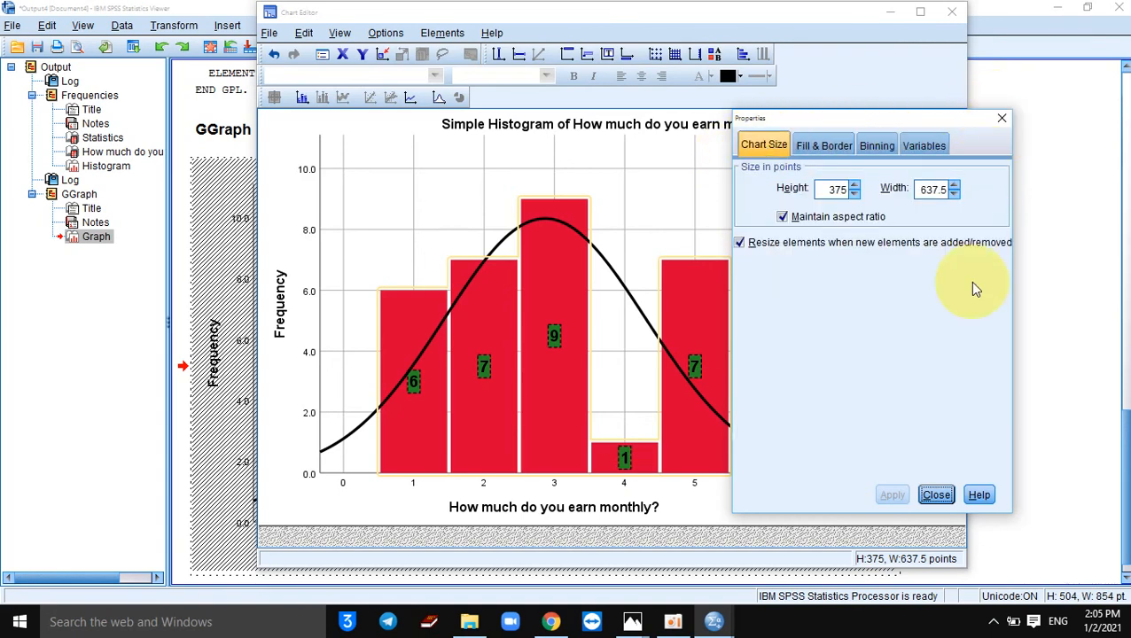
{"action": "left_click", "coordinate": [937, 495]}
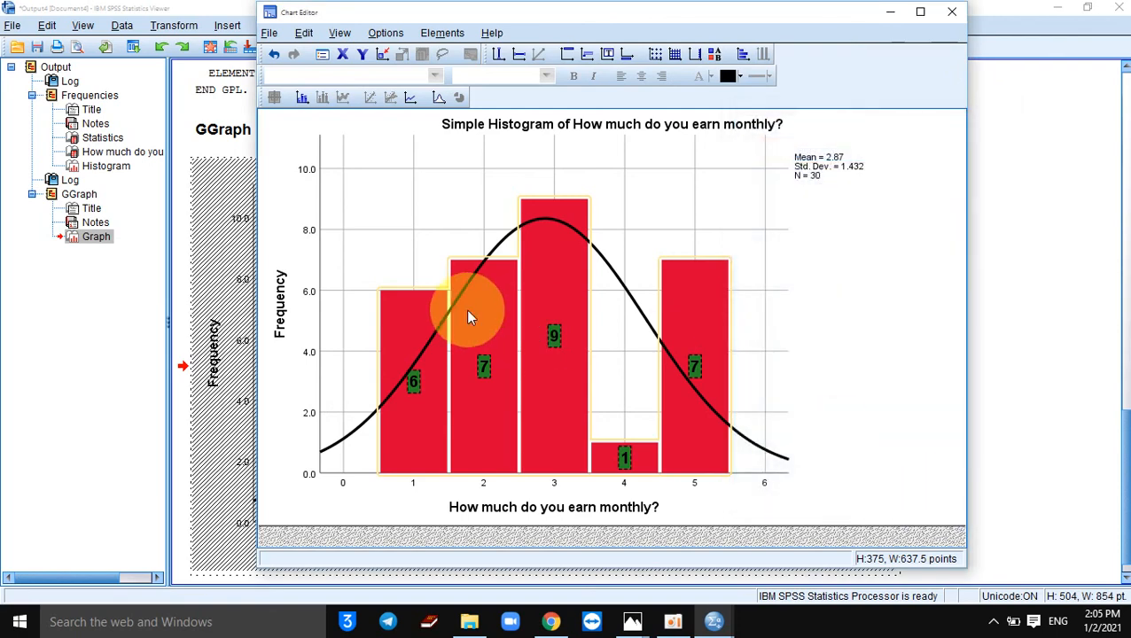
{"action": "right_click", "coordinate": [489, 413]}
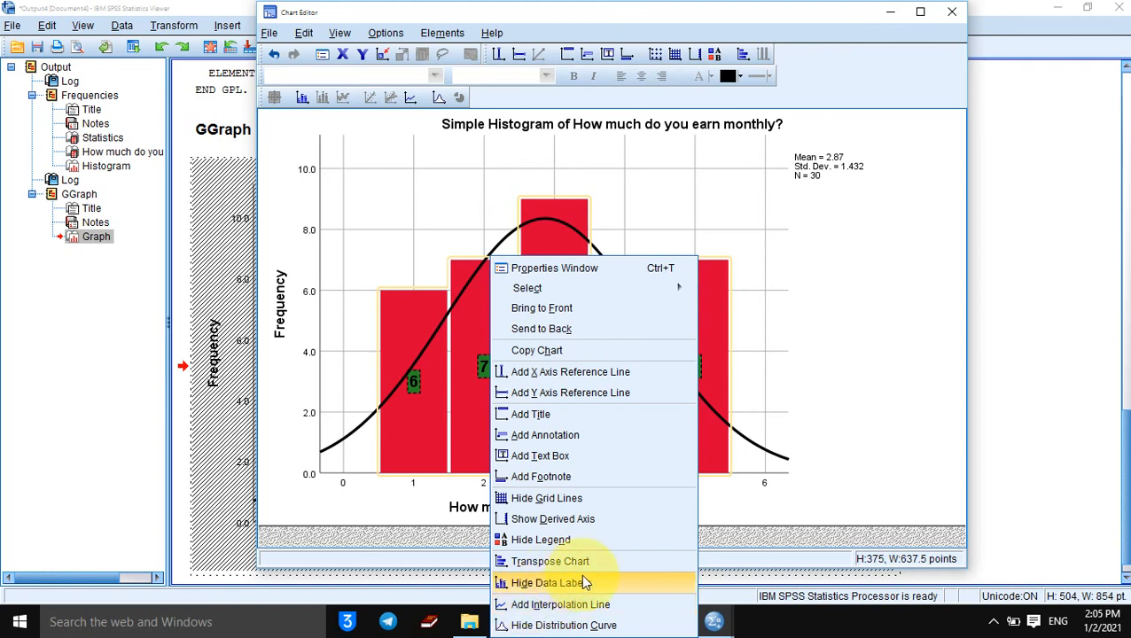
{"action": "left_click", "coordinate": [433, 416]}
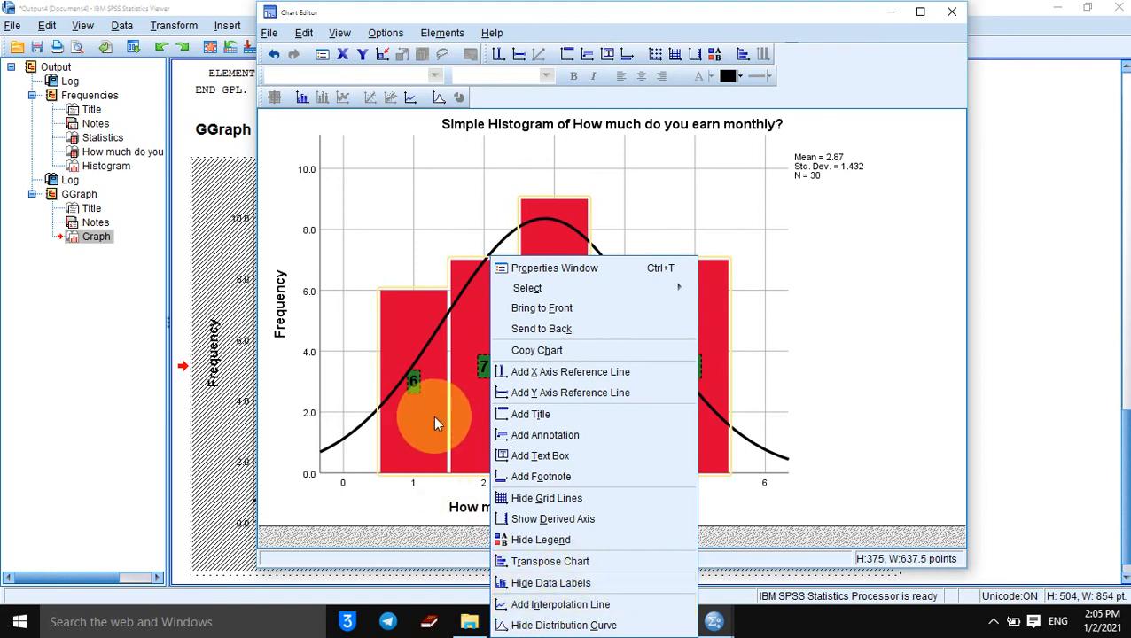
{"action": "left_click", "coordinate": [512, 302]}
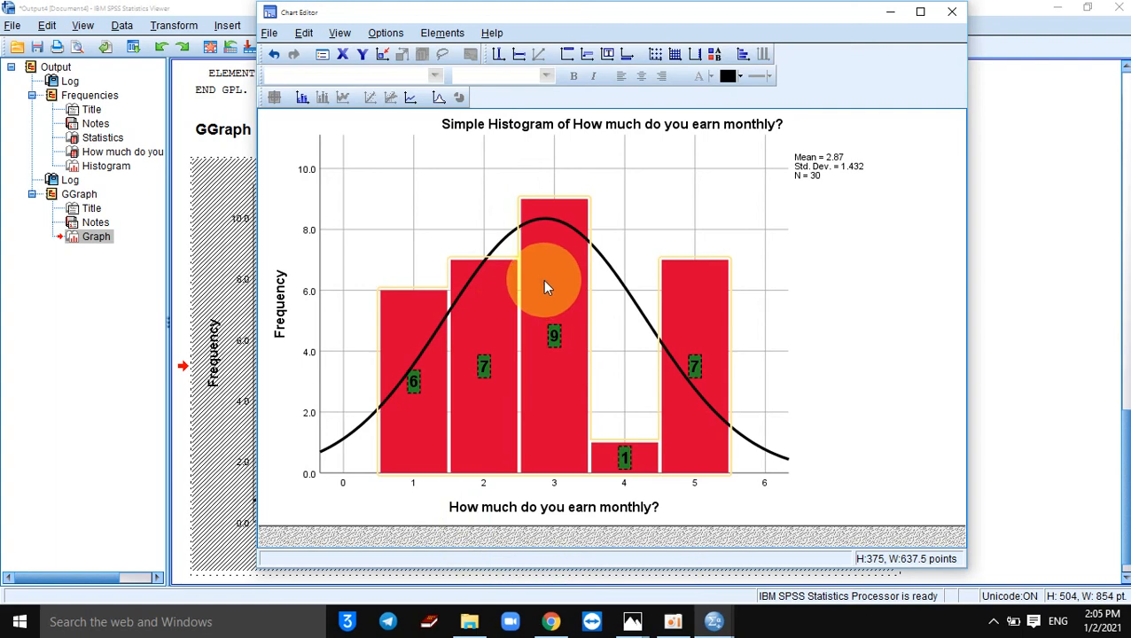
{"action": "right_click", "coordinate": [540, 236]}
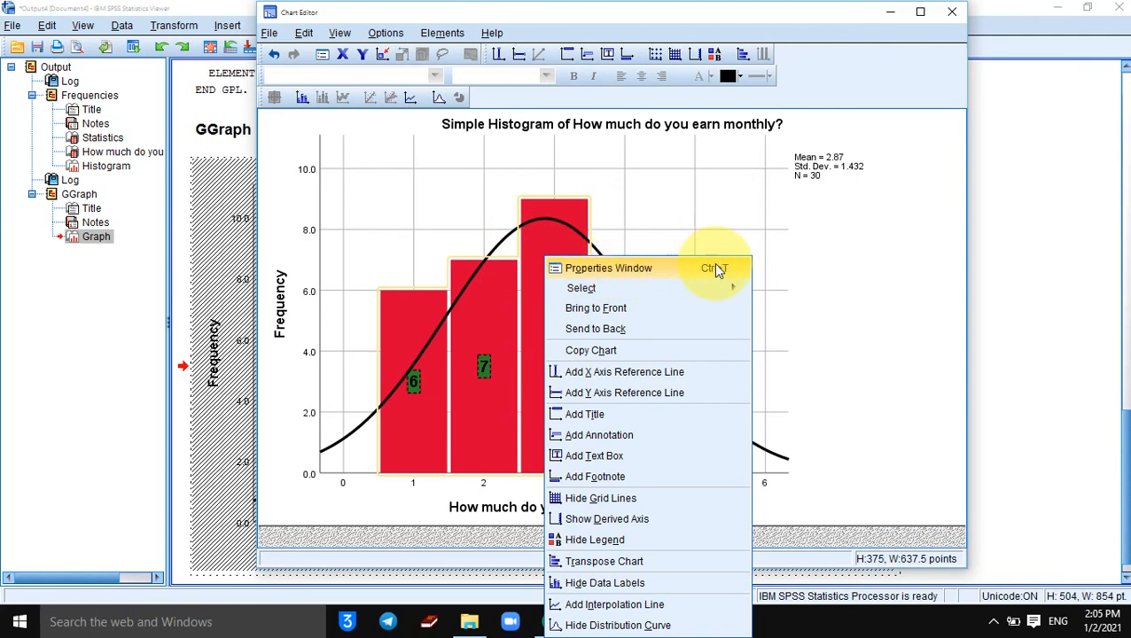
{"action": "left_click", "coordinate": [643, 175]}
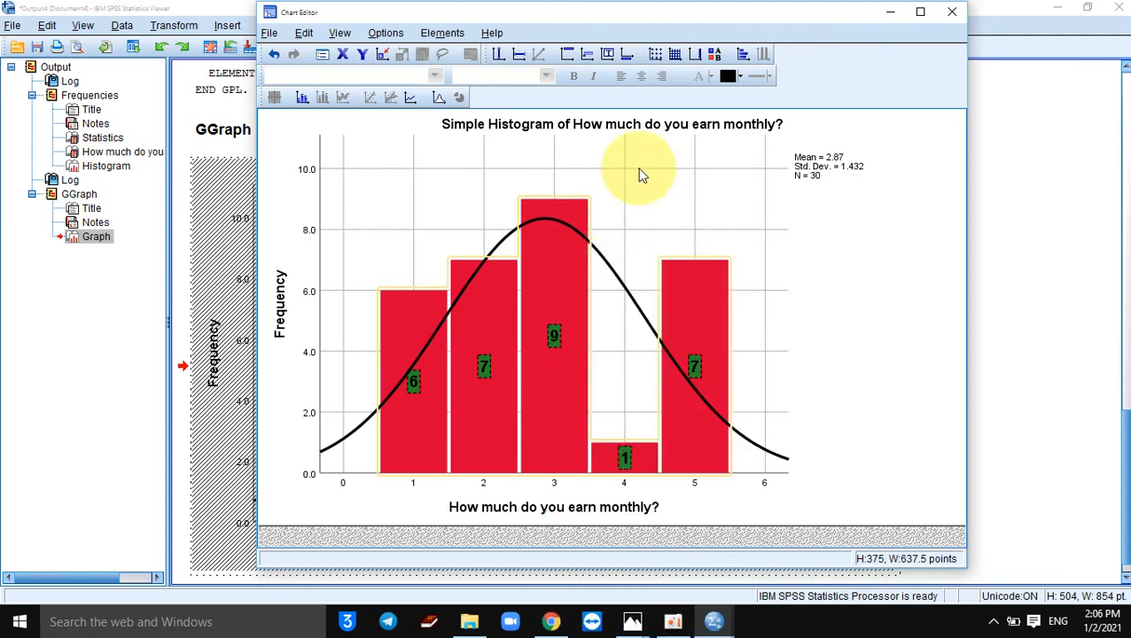
{"action": "left_click", "coordinate": [594, 349]}
Close the chart editor to return the formatted histogram to the output, and switch to the $$$2-Thanks-Logo.jpg image in Photos.
{"action": "left_click", "coordinate": [953, 13]}
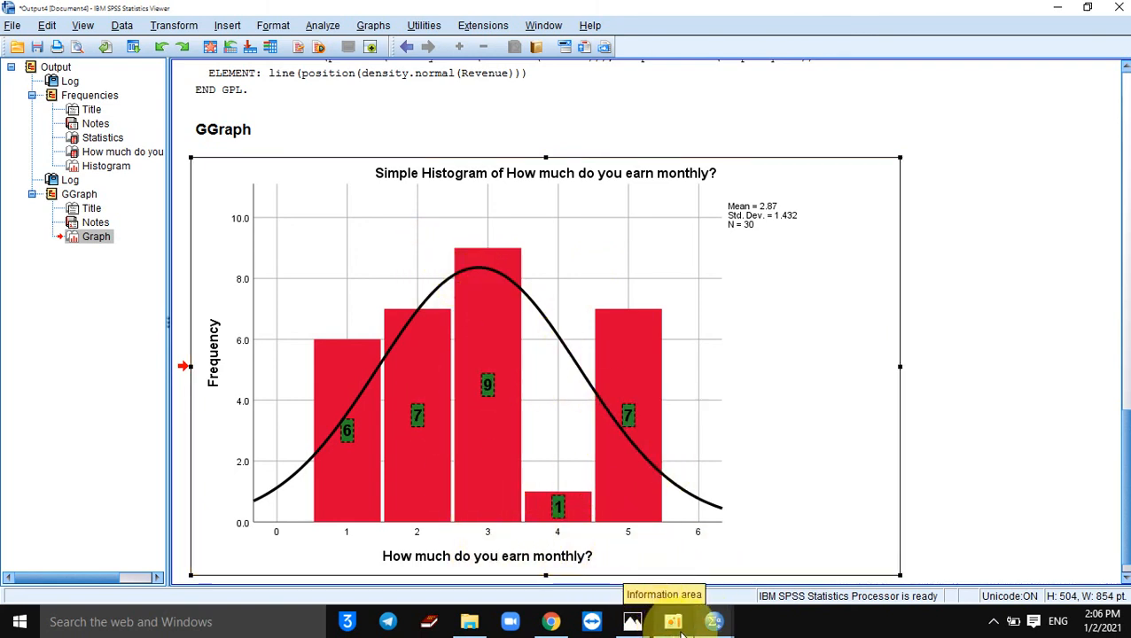
{"action": "mouse_move", "coordinate": [646, 621]}
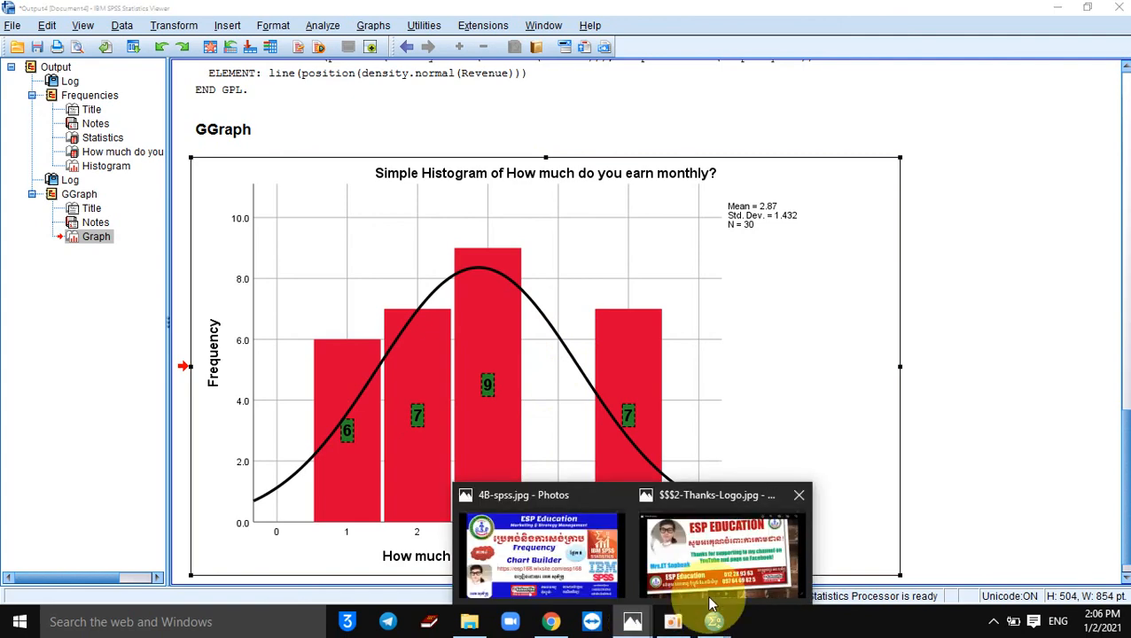
{"action": "left_click", "coordinate": [721, 589]}
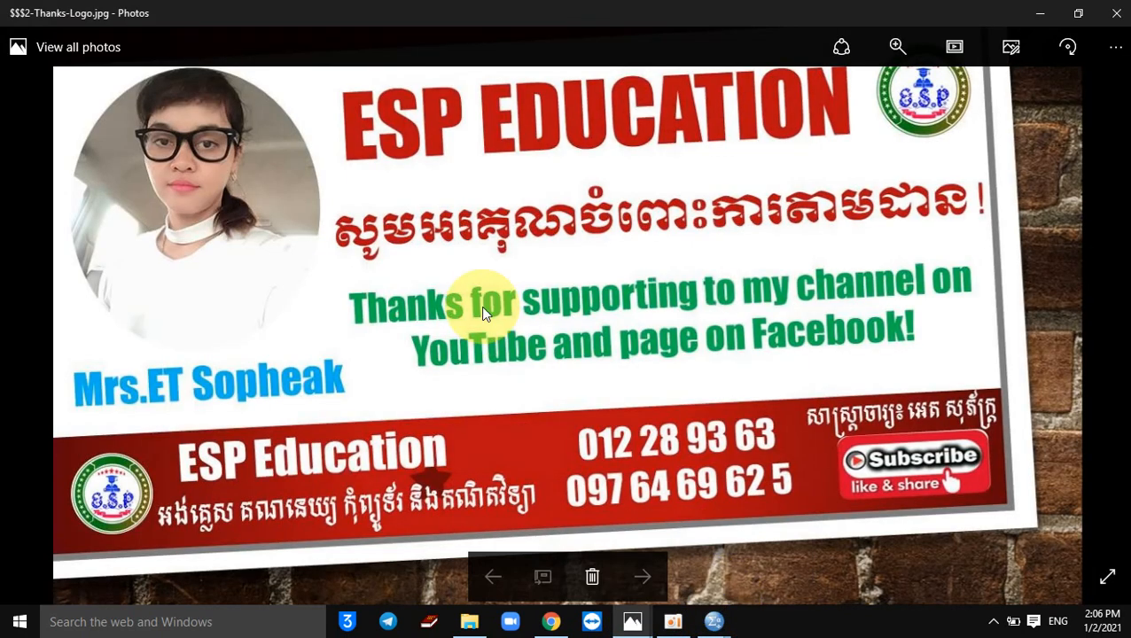